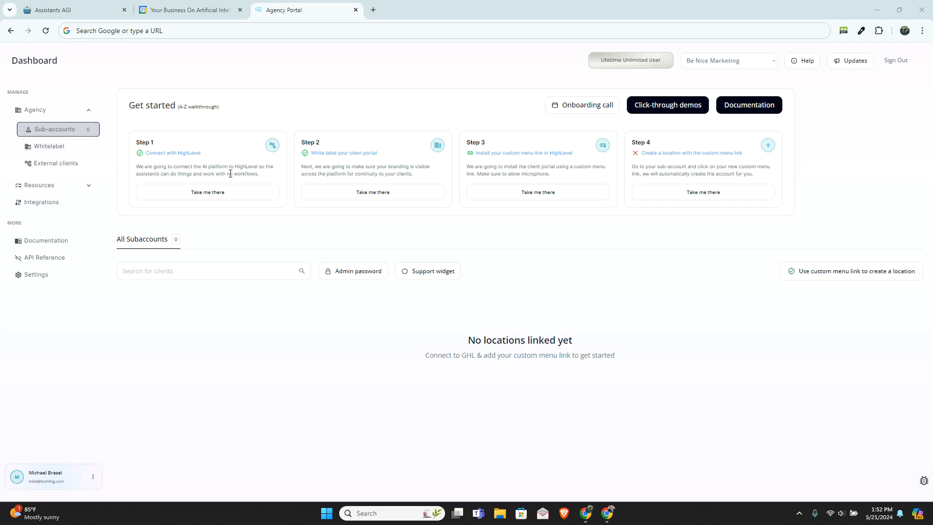
Step: Open the client portal white-labelling setup and review its name, logo, brand color and custom domain settings
left_click(348, 192)
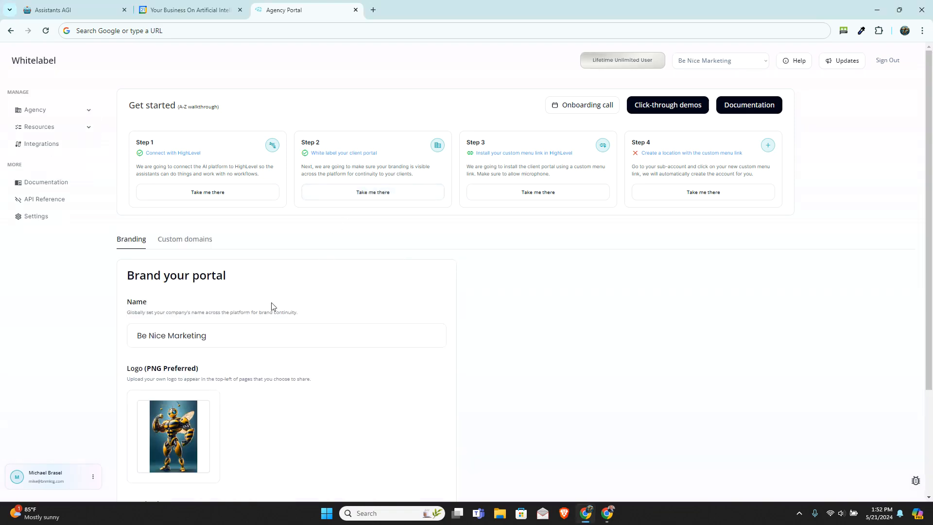
scroll(484, 271, "down", 3)
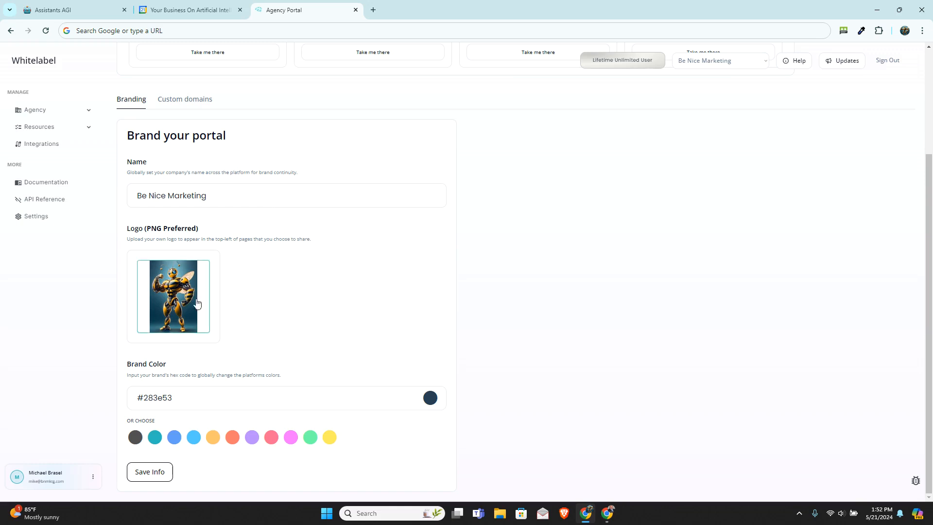
scroll(217, 387, "up", 3)
left_click(209, 247)
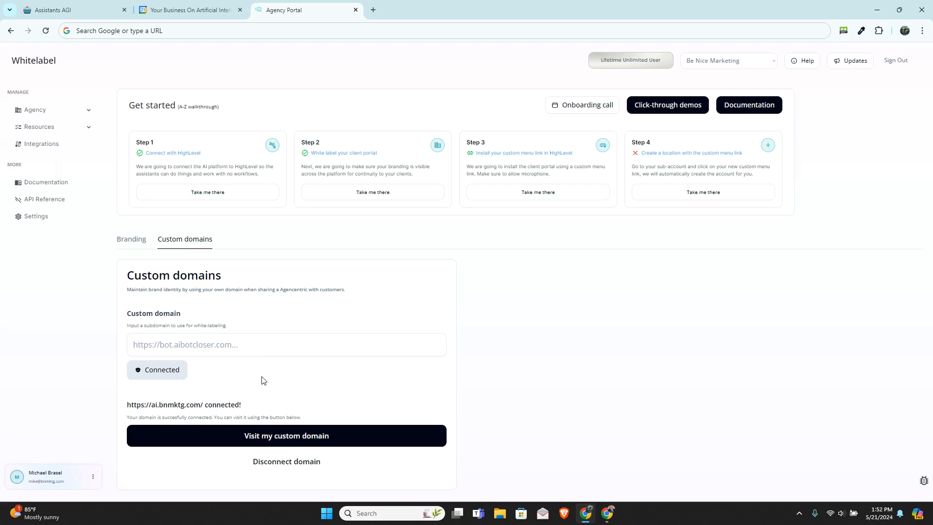
Step: Go to the HighLevel agency settings, open the AI Agent custom menu link for editing and review its URL and sidebar preferences
left_click(561, 194)
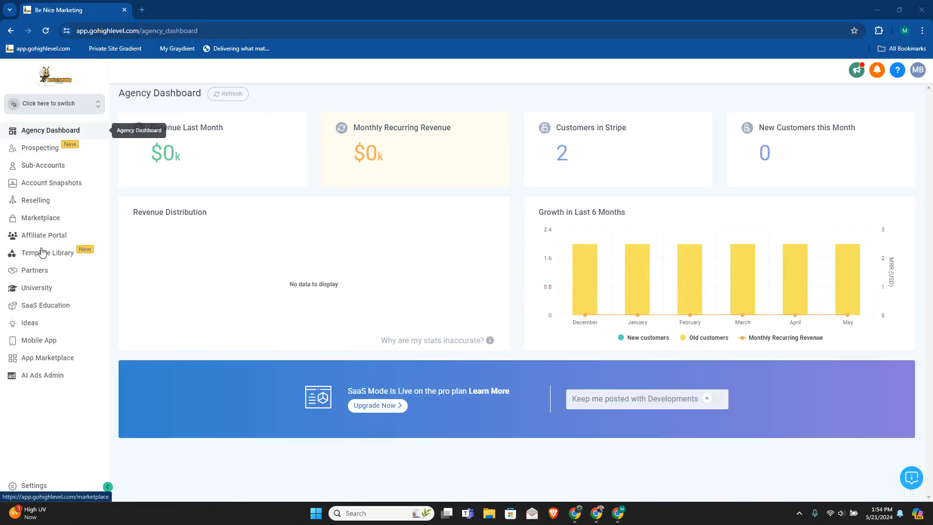
left_click(33, 485)
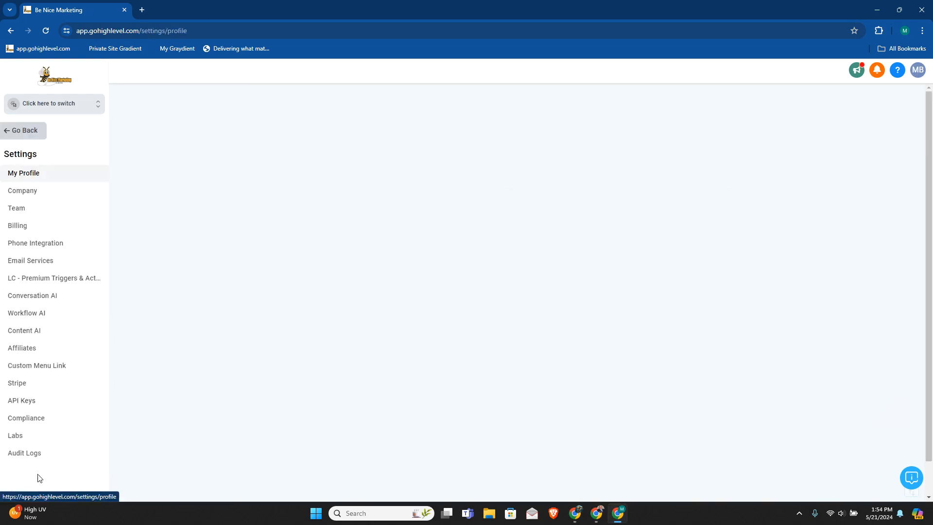
left_click(63, 368)
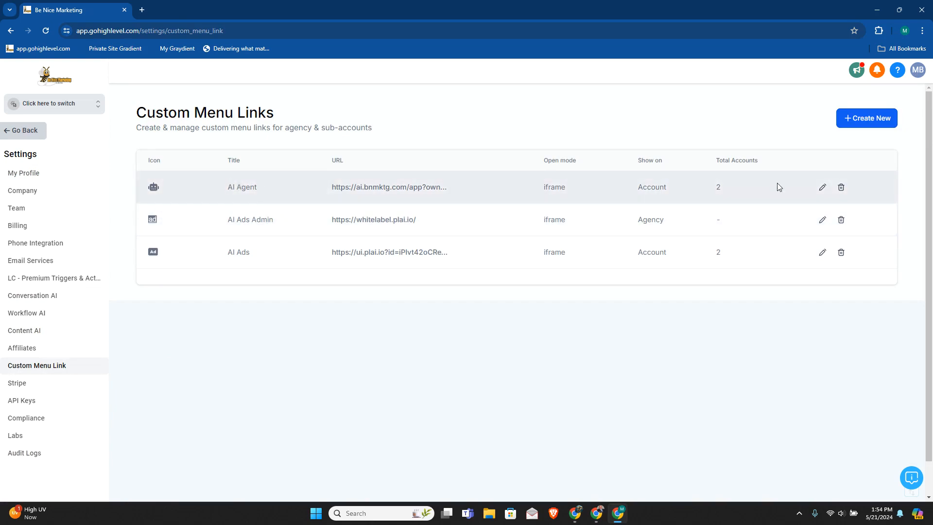
left_click(823, 187)
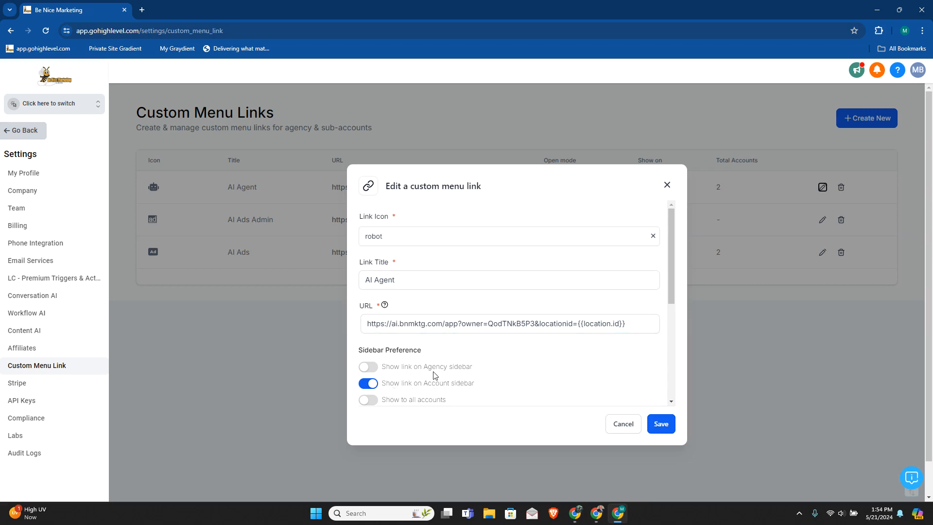
scroll(672, 255, "down", 1)
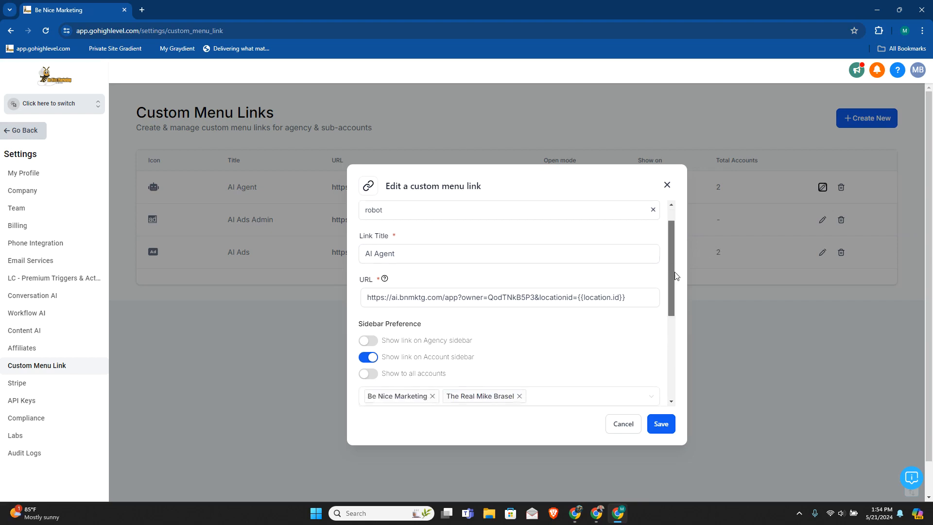
scroll(676, 291, "down", 2)
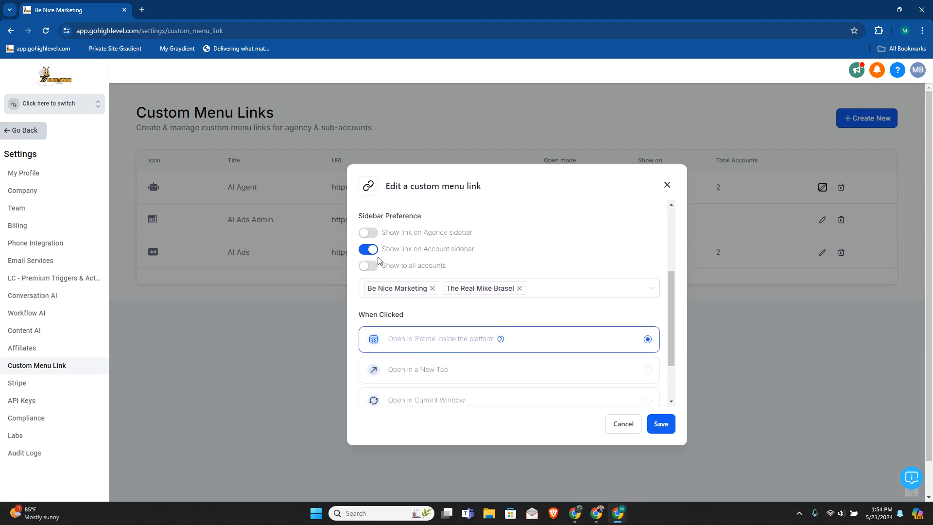
Step: Try removing the second sub-account from the AI Agent link, review its opening mode and permissions, and discard the edit
left_click(520, 289)
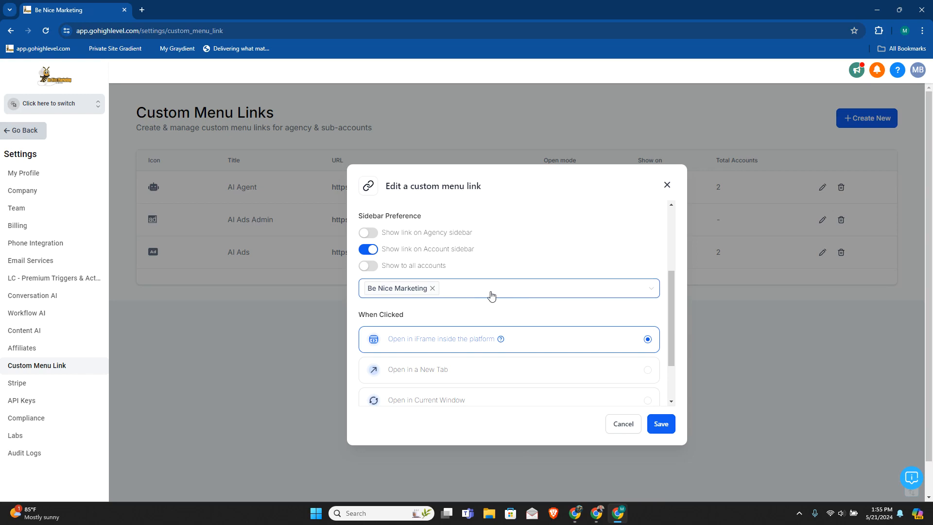
scroll(513, 320, "down", 1)
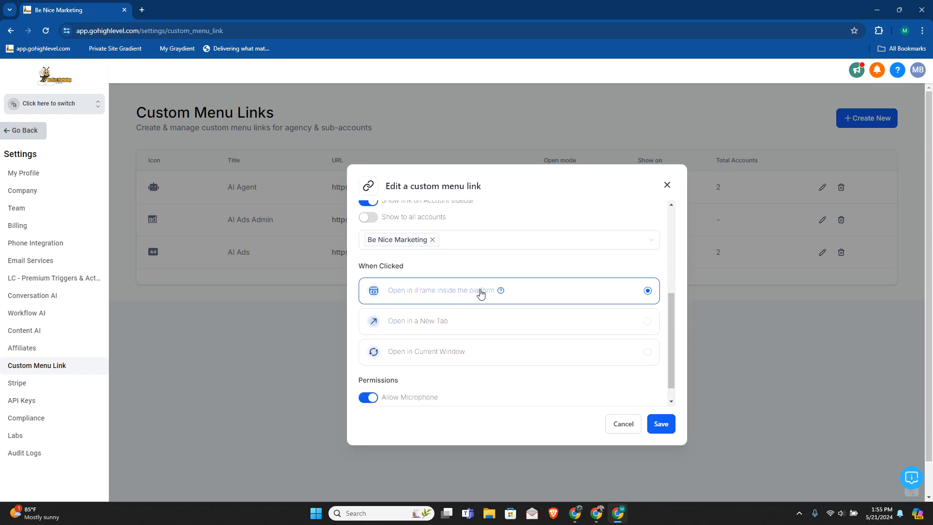
scroll(484, 299, "down", 1)
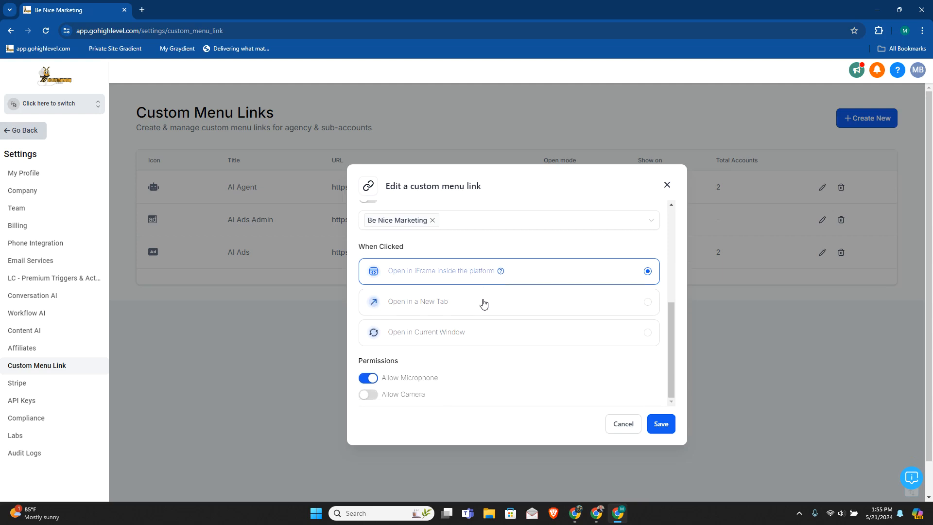
scroll(467, 341, "up", 2)
scroll(444, 381, "down", 2)
left_click(627, 427)
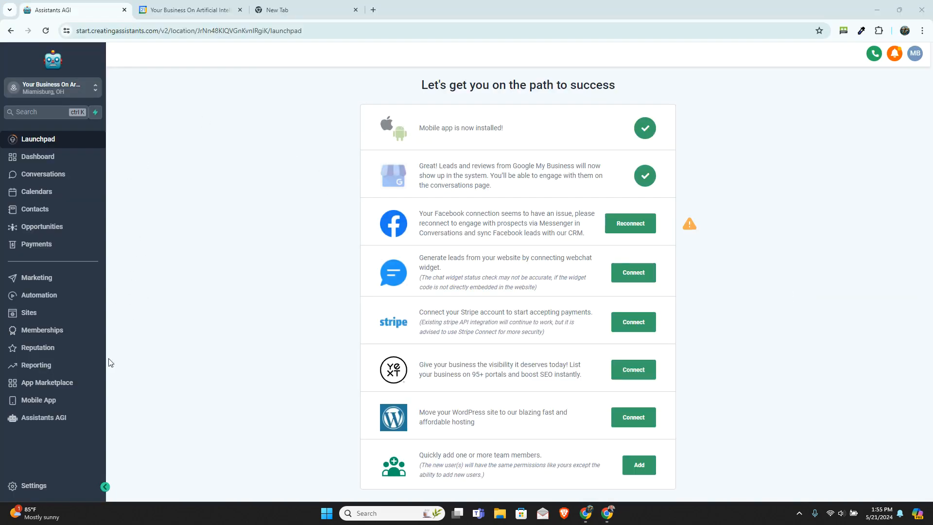
Step: Open Assistants AGI in the sub-account and look through several contacts' conversation threads
left_click(59, 423)
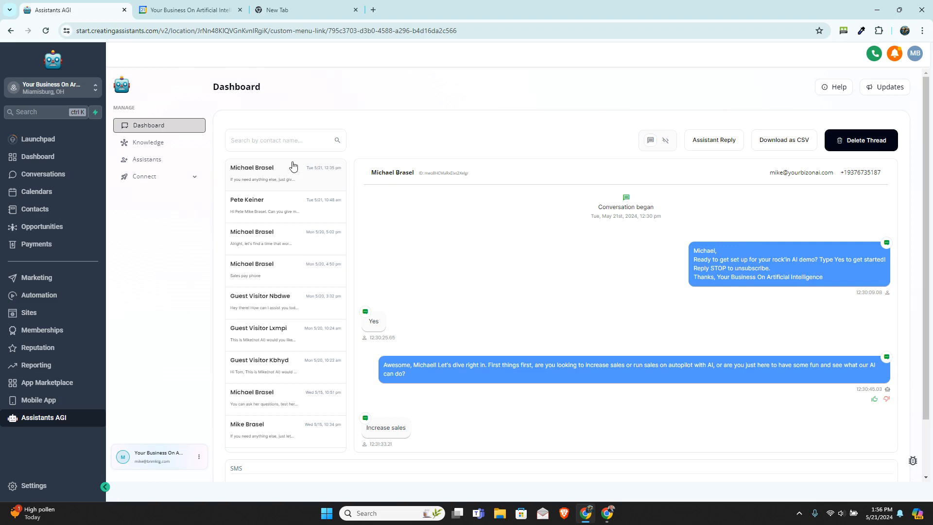
left_click(266, 205)
scroll(266, 236, "down", 1)
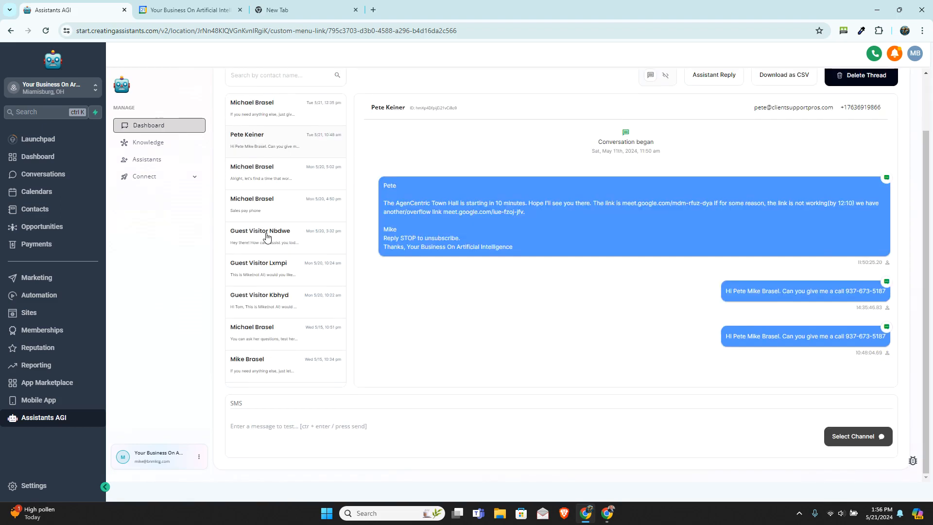
left_click(265, 235)
left_click(267, 214)
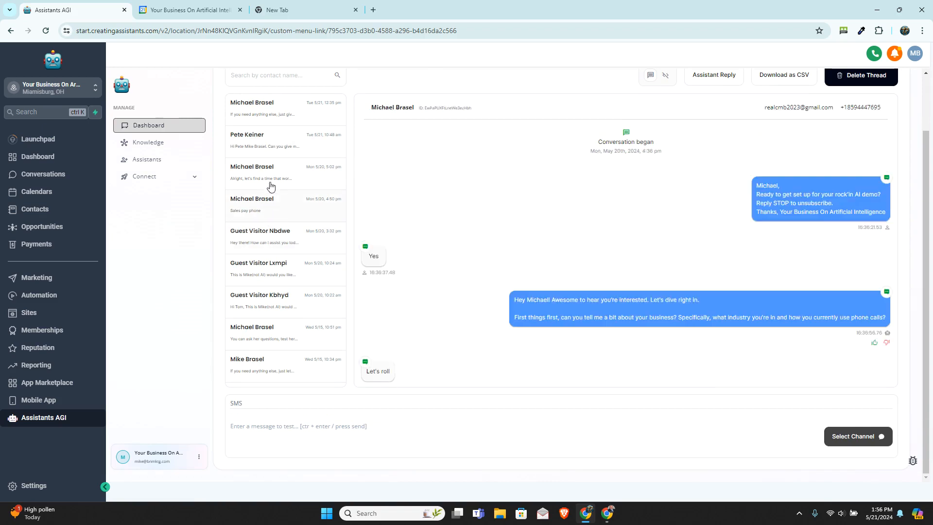
Step: Look over the sub-account's Conversations inbox and return to the Assistants AGI dashboard
left_click(56, 176)
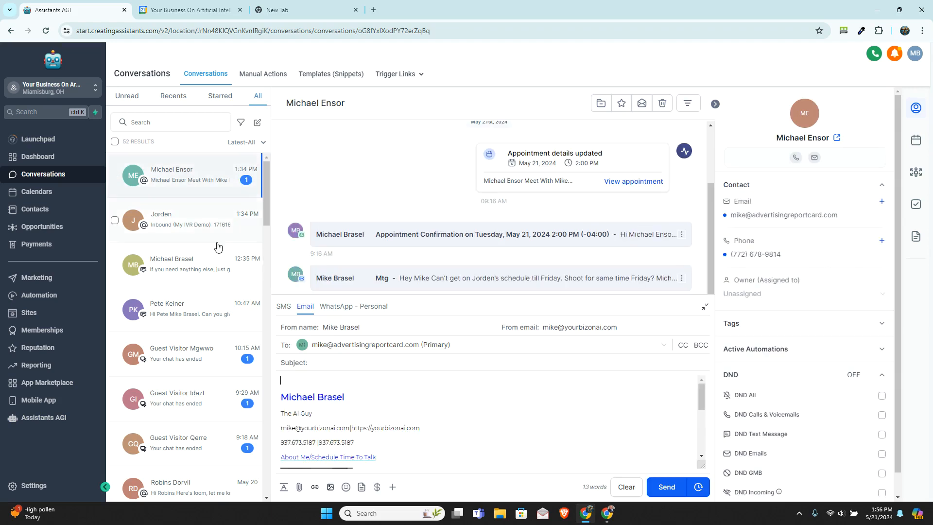
scroll(216, 239, "down", 2)
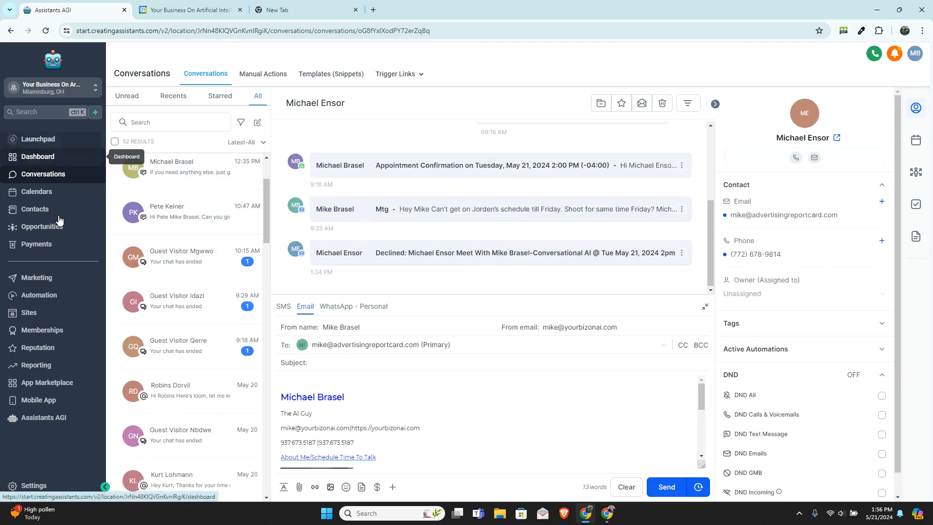
left_click(70, 419)
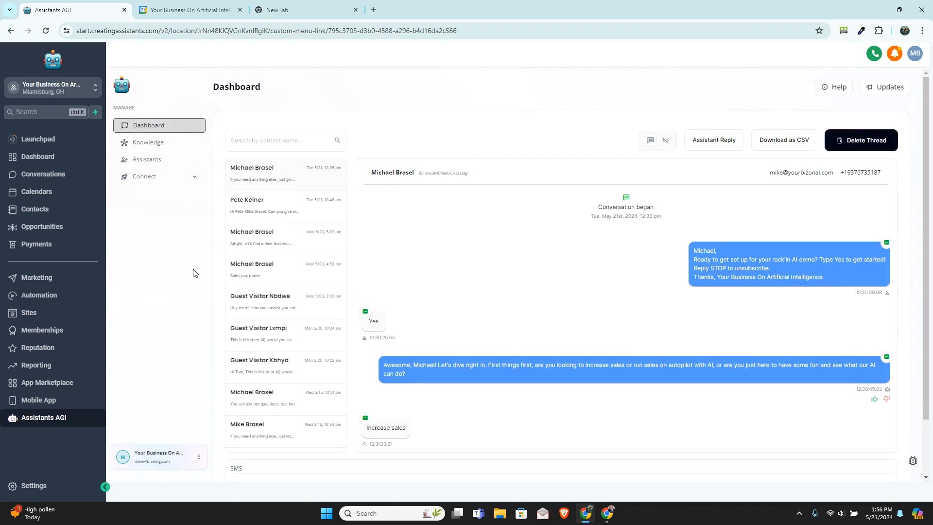
Step: Open the YBOA Knowledge Base and examine its data sources, the available types of knowledge to add and its calendar section
left_click(162, 143)
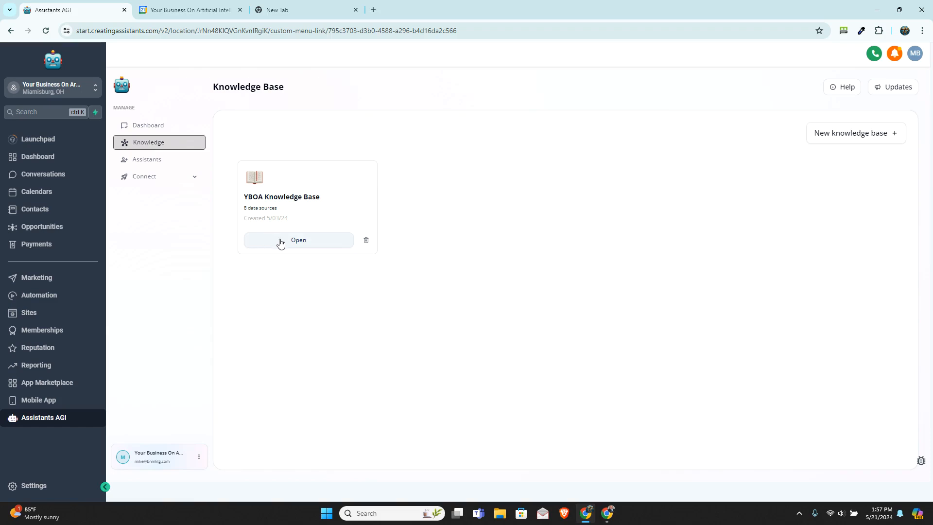
left_click(280, 242)
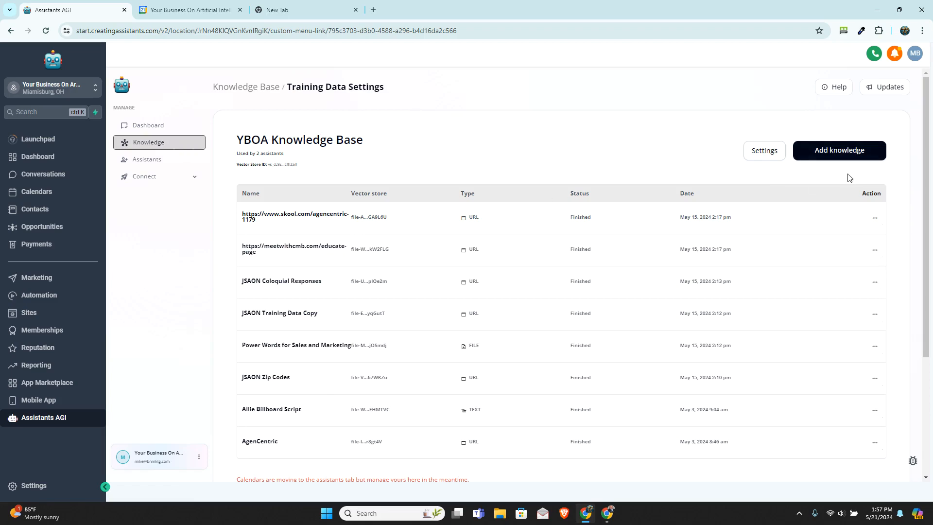
left_click(860, 153)
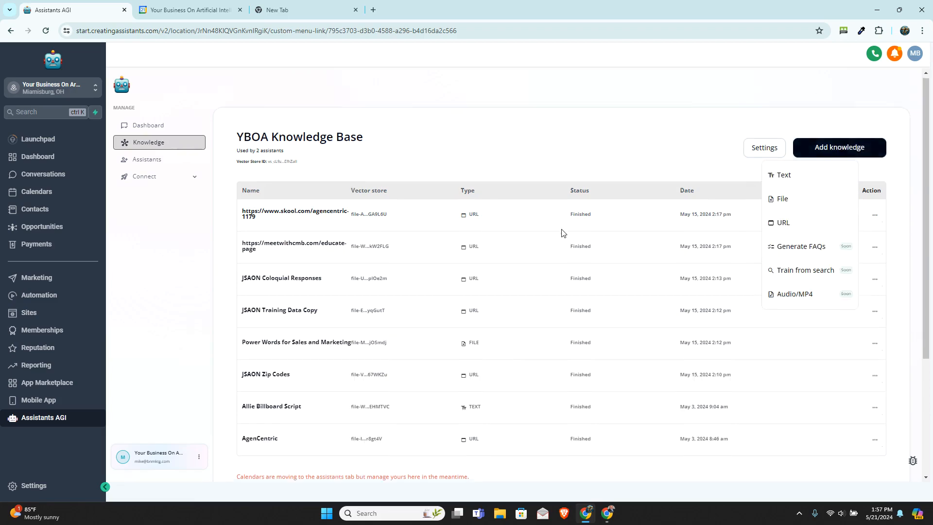
scroll(560, 232, "down", 2)
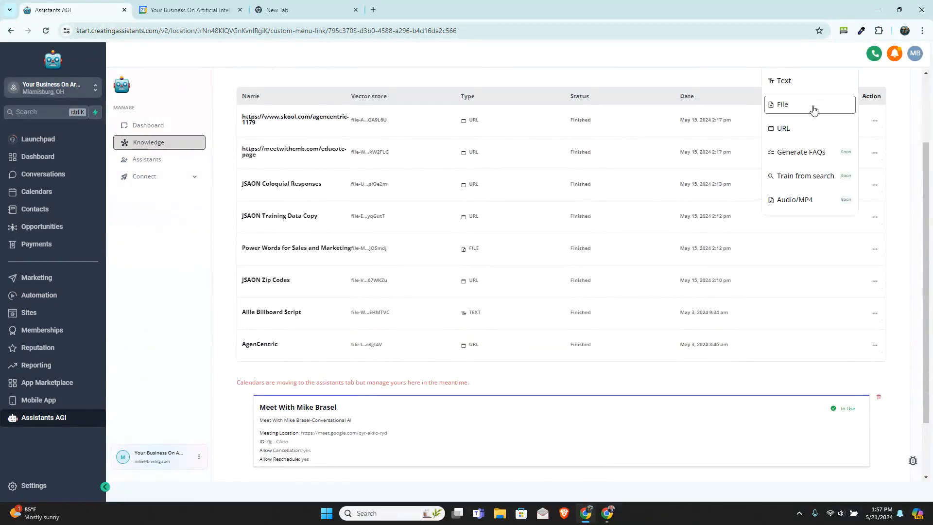
scroll(814, 115, "up", 1)
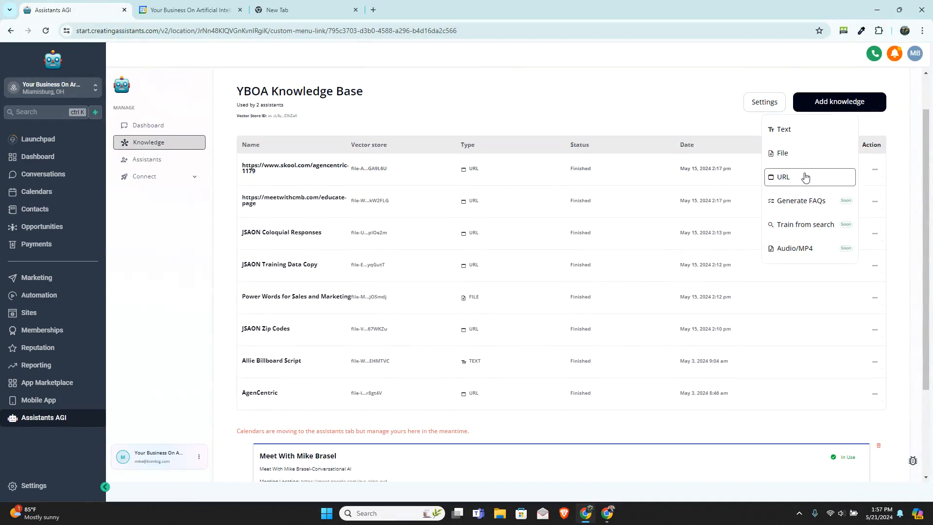
scroll(807, 177, "down", 1)
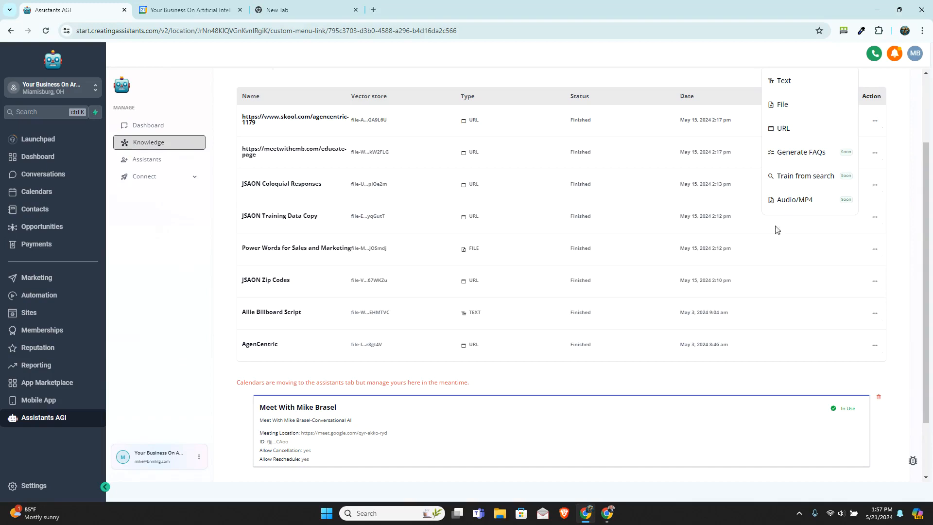
scroll(484, 406, "down", 1)
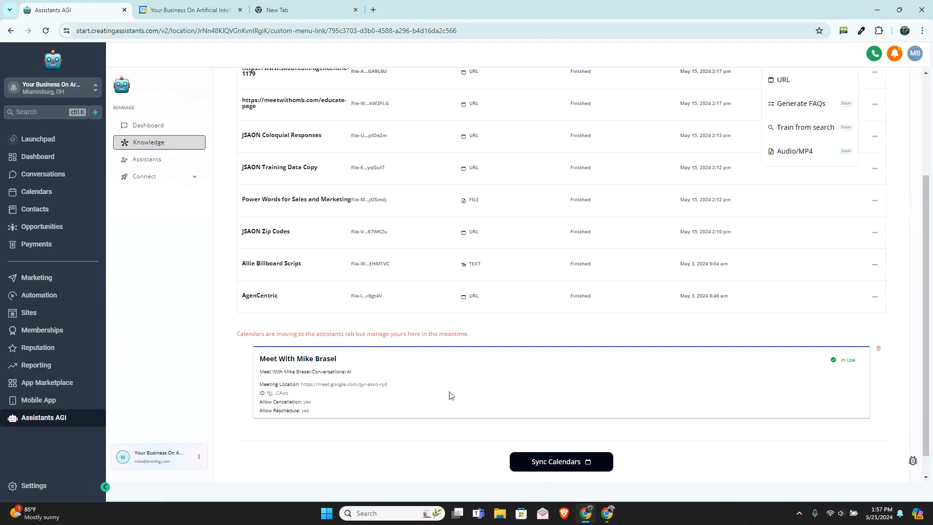
scroll(534, 392, "up", 1)
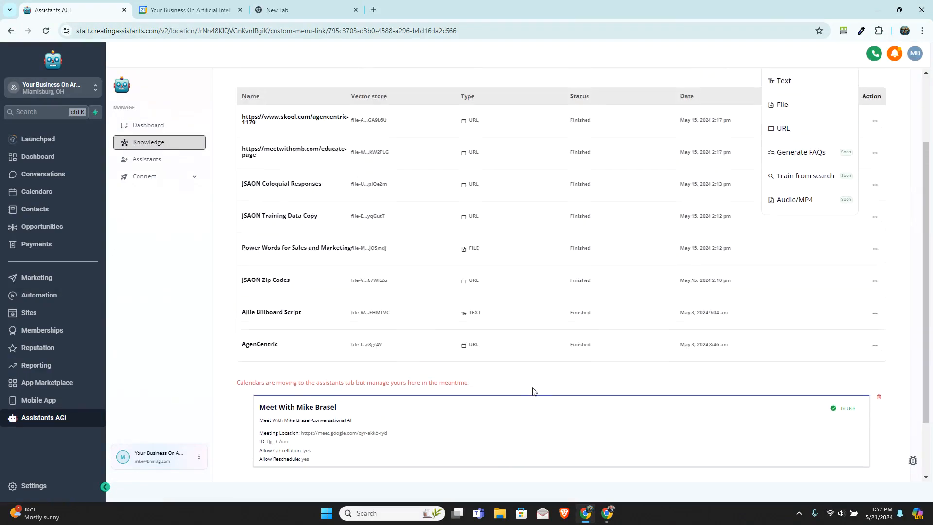
scroll(534, 392, "up", 2)
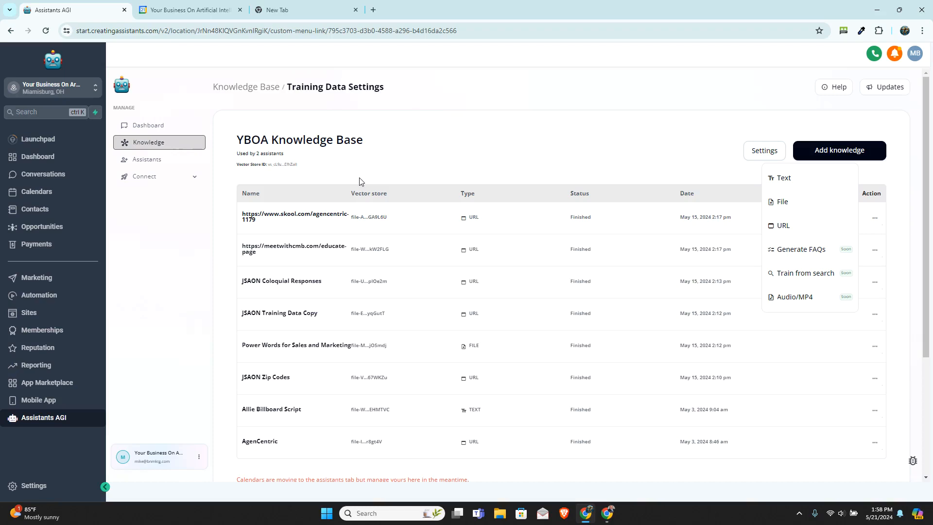
Step: Create a new multi-channel chat assistant from the Sales Development template
left_click(162, 163)
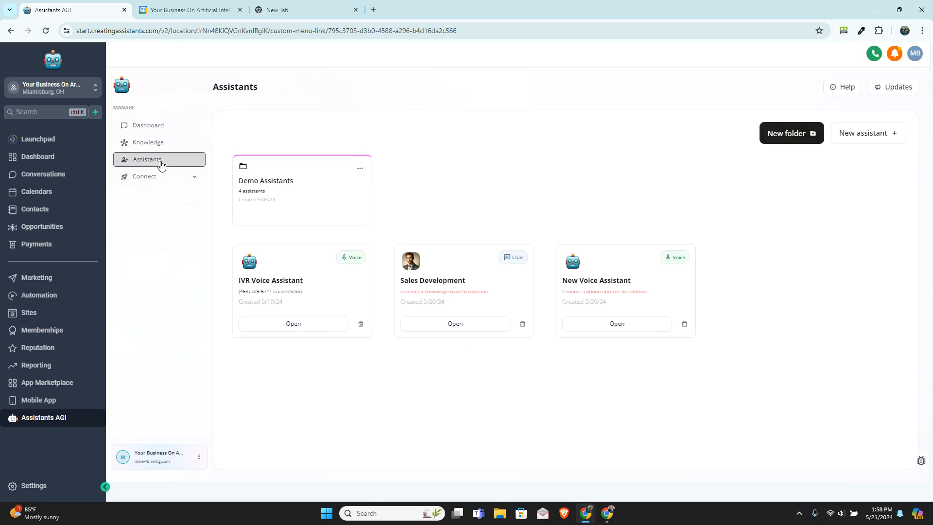
left_click(871, 135)
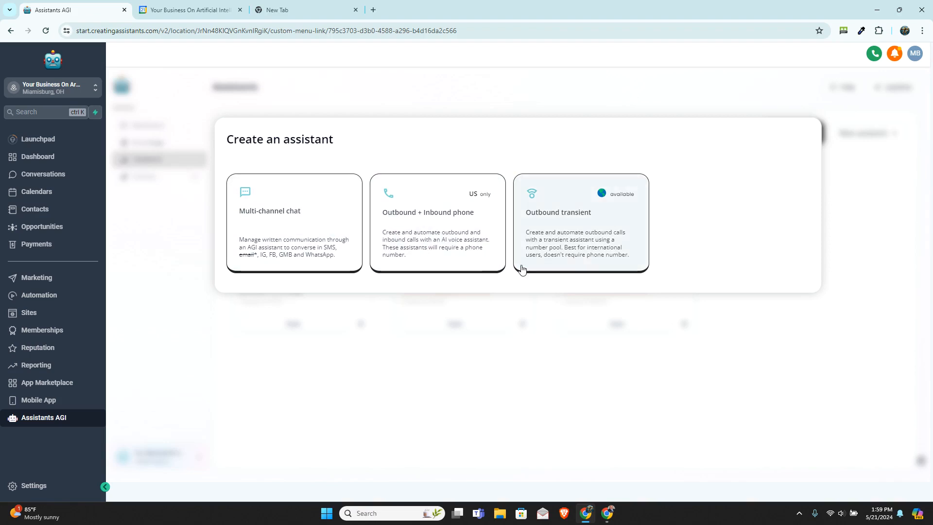
left_click(321, 225)
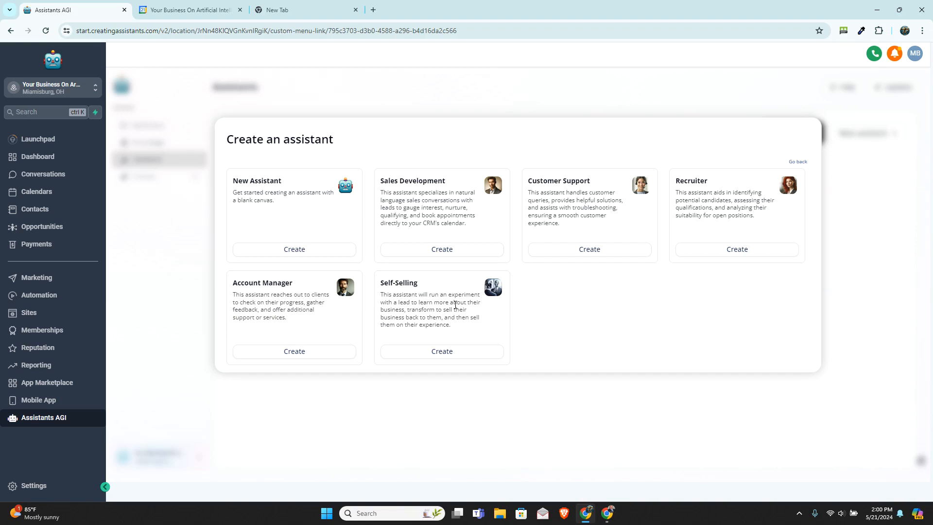
left_click(431, 251)
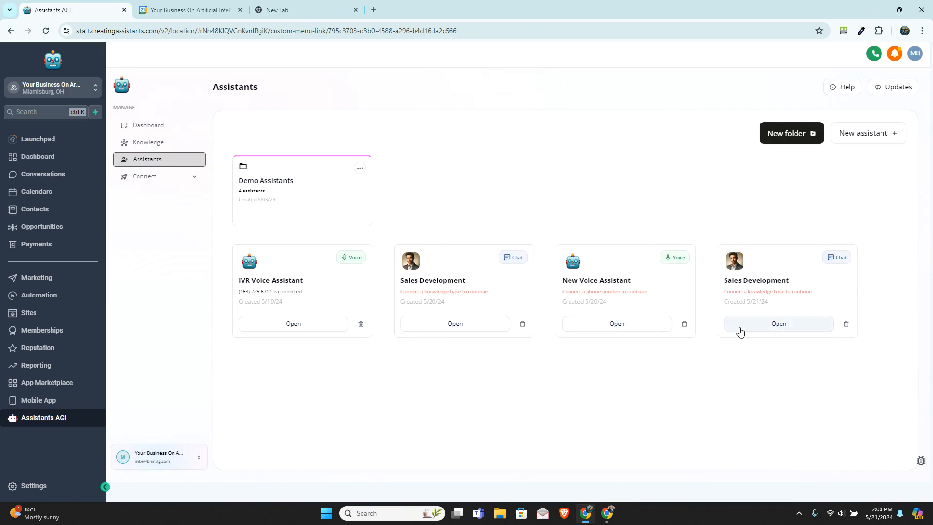
Step: Open the newly created Sales Development assistant and set its internal name to "GHL install demo"
left_click(741, 331)
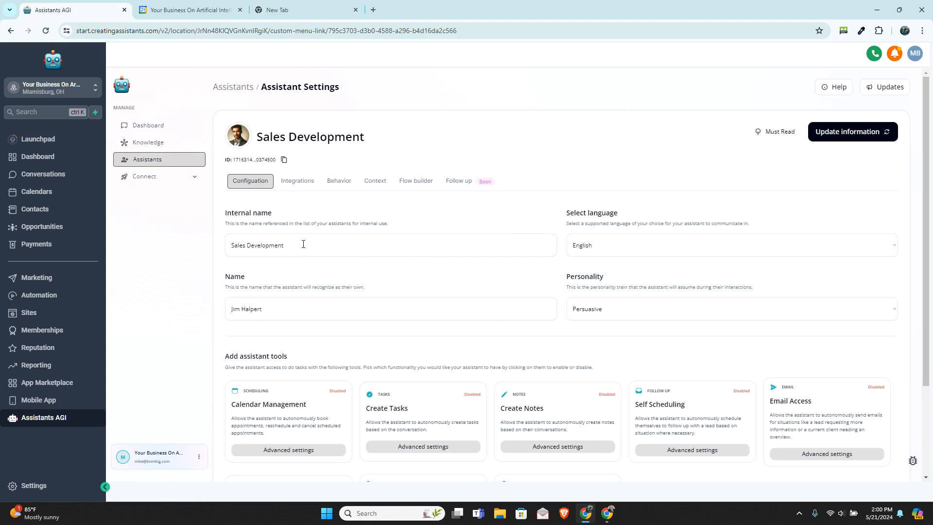
left_click_drag(303, 244, 217, 251)
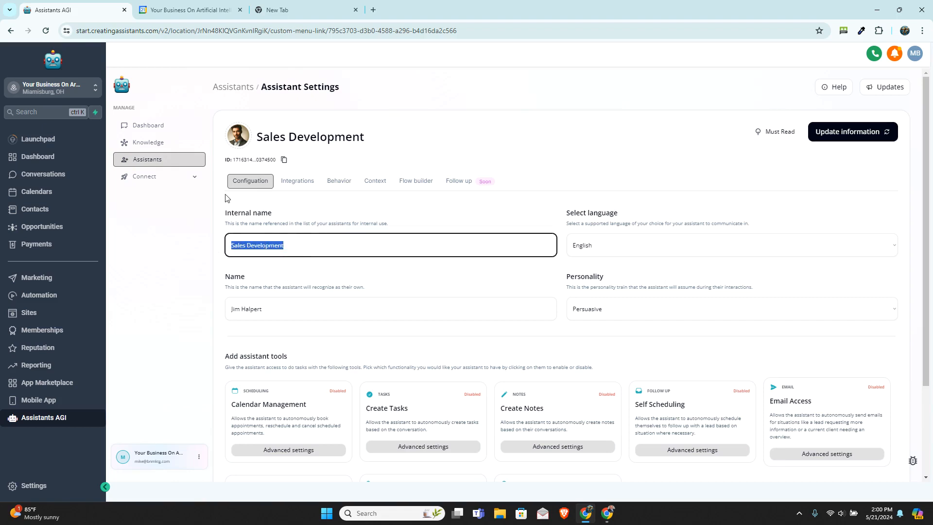
type("GHL install demo")
Step: Set the name the assistant recognizes as its own to "Allie"
left_click_drag(291, 311, 220, 316)
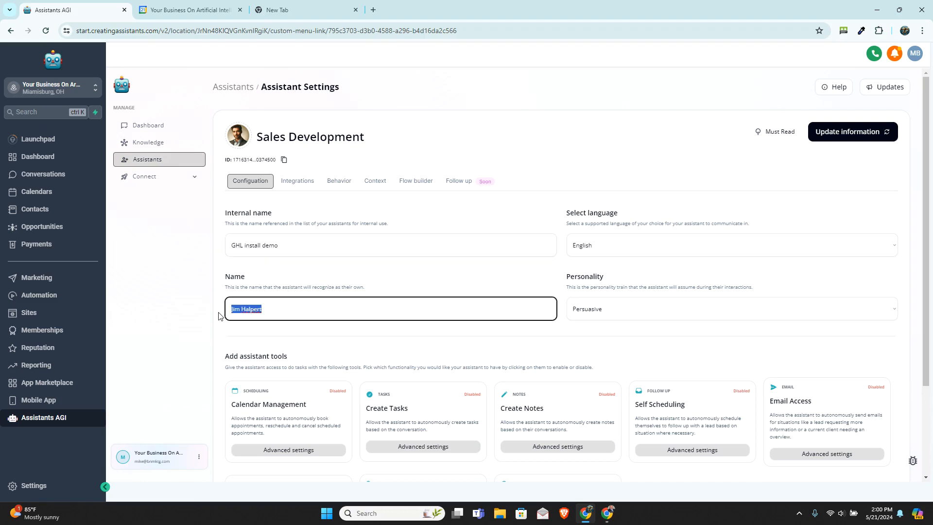
type("Amy")
key("BackSpace")
key("BackSpace")
type("llie")
Step: Examine the assistant's available languages, personality options and the tools it can be given
left_click(616, 251)
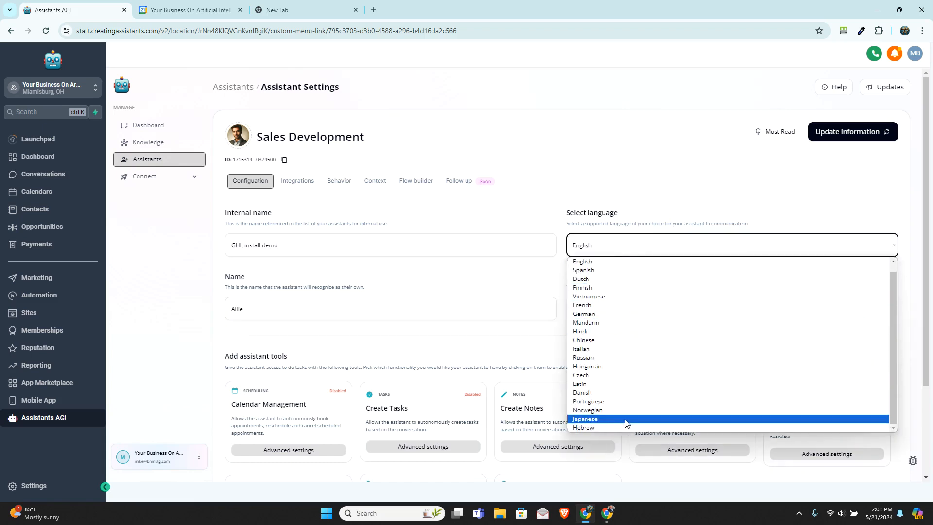
scroll(627, 422, "up", 1)
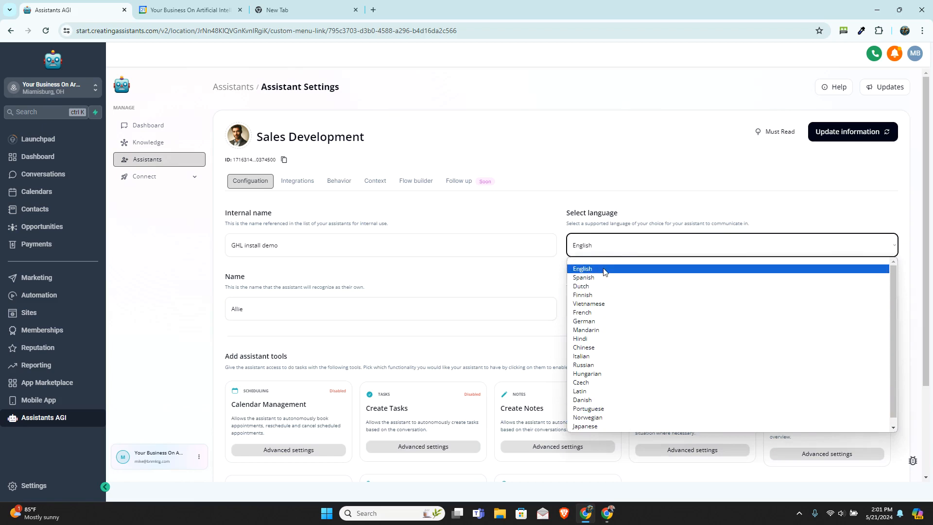
left_click(517, 212)
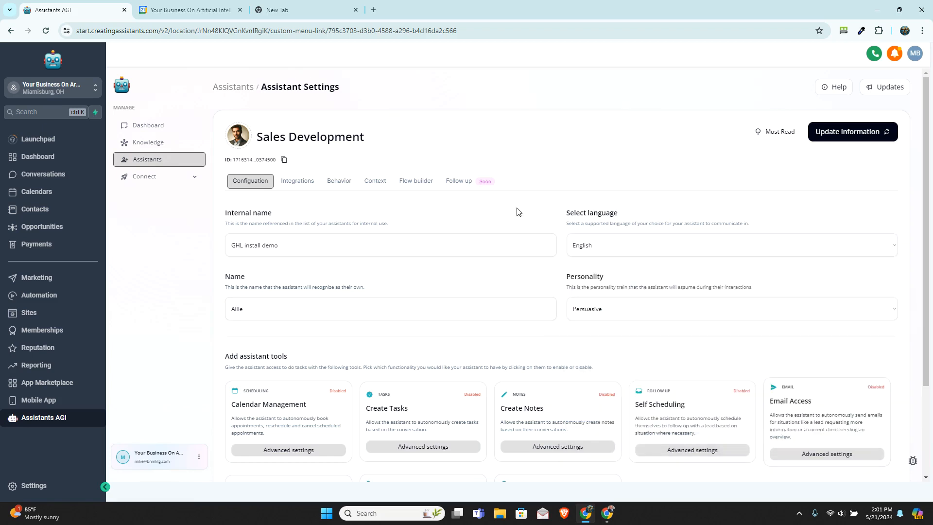
left_click(631, 317)
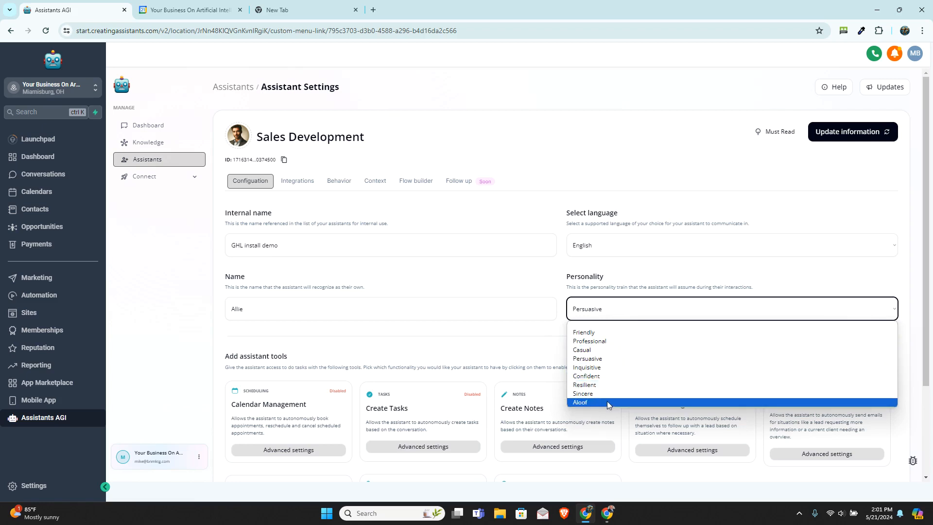
left_click(509, 335)
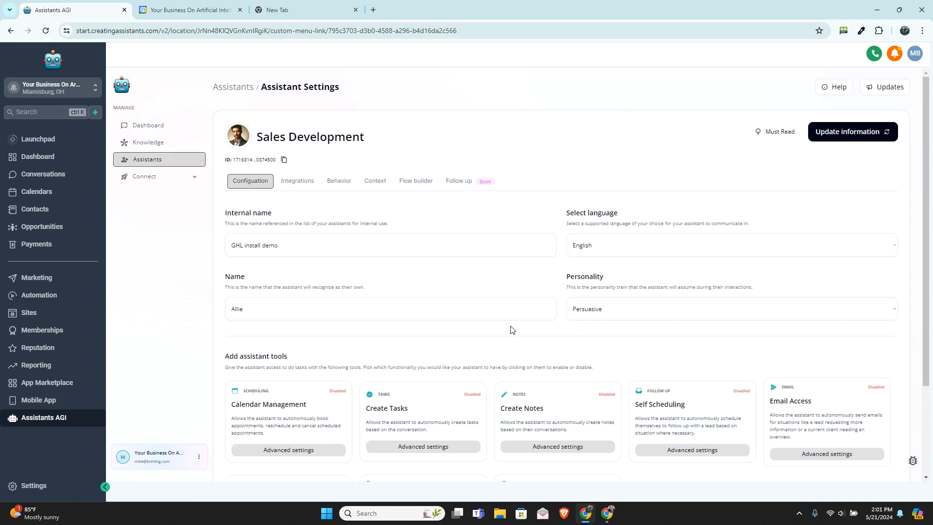
scroll(510, 333, "down", 2)
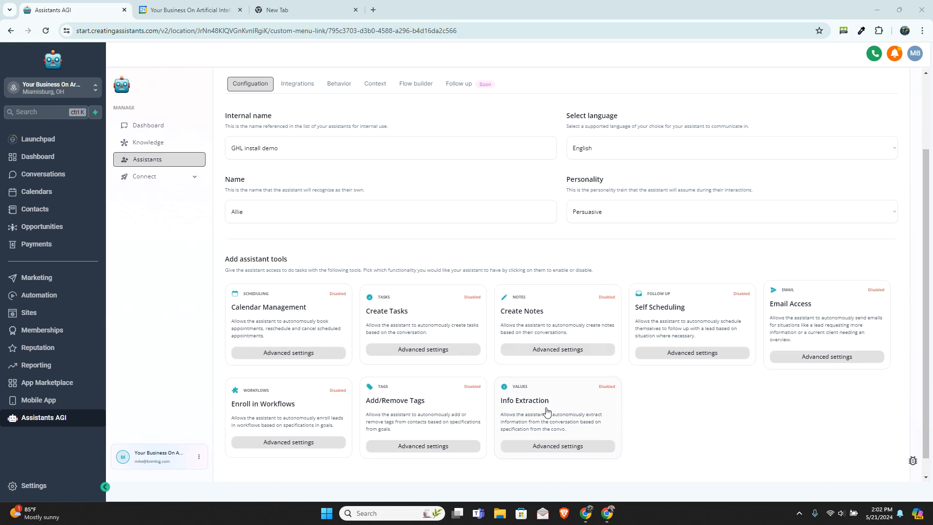
scroll(547, 413, "up", 2)
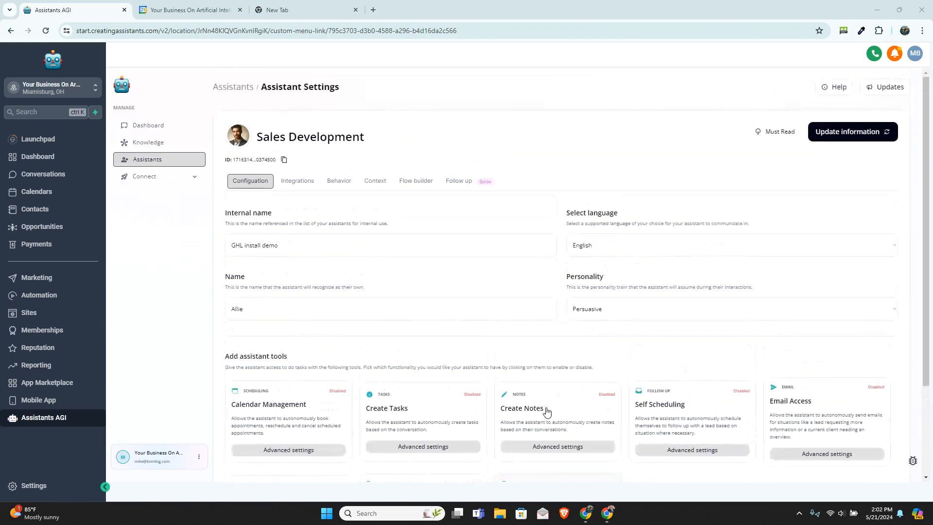
Step: Sync the calendars from the CRM and give the assistant access to the Conversational AI calendar
left_click(301, 185)
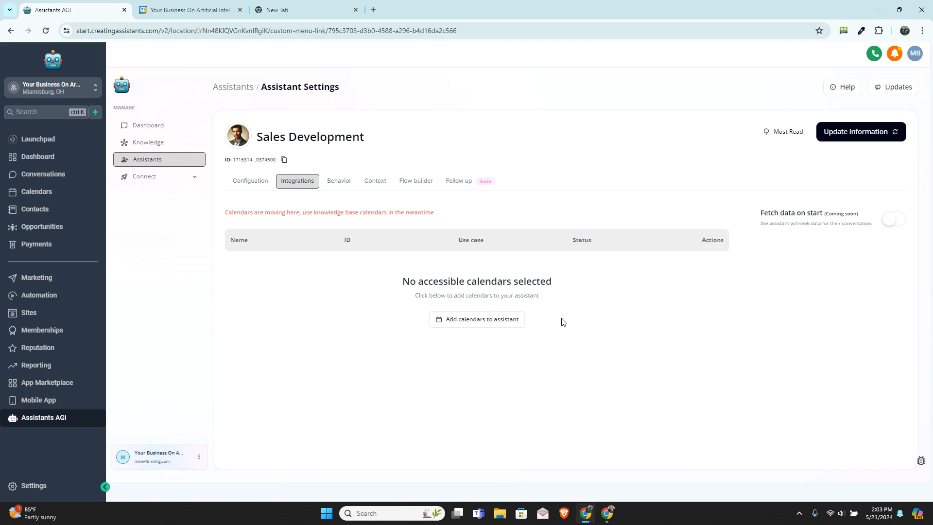
left_click(489, 322)
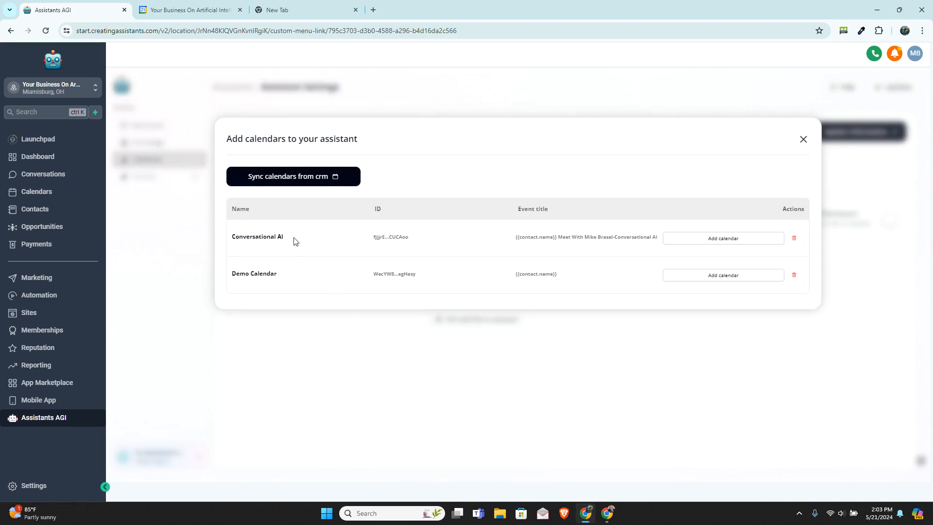
left_click(305, 181)
left_click(686, 242)
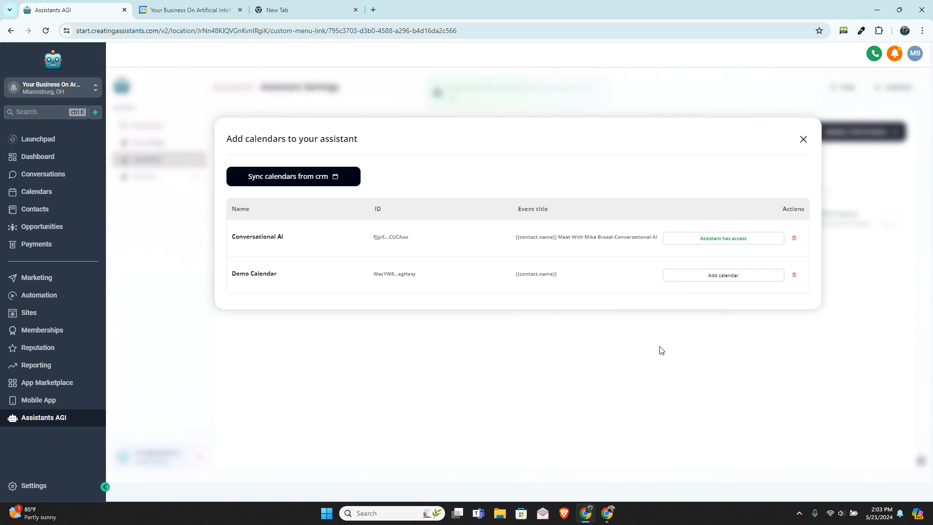
left_click(804, 140)
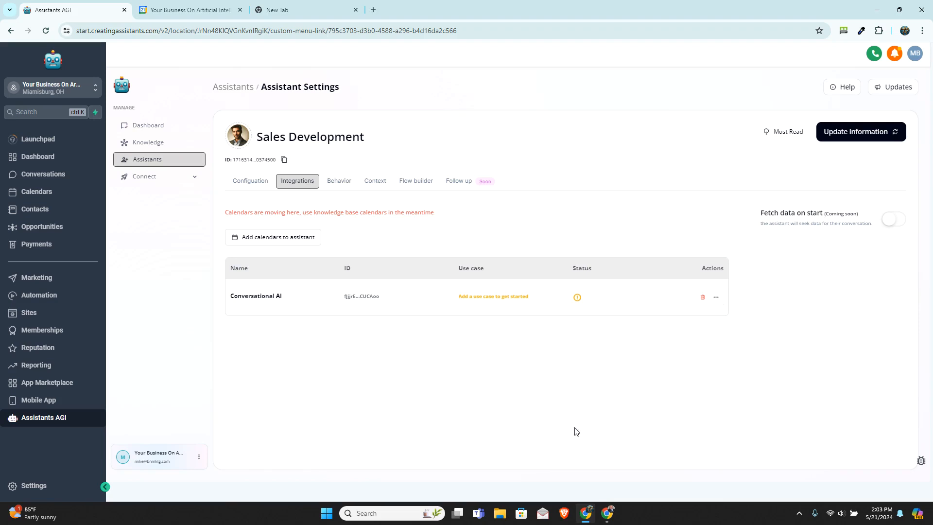
Step: Assign the YBOA Knowledge Base to the assistant in its behavior settings
left_click(339, 184)
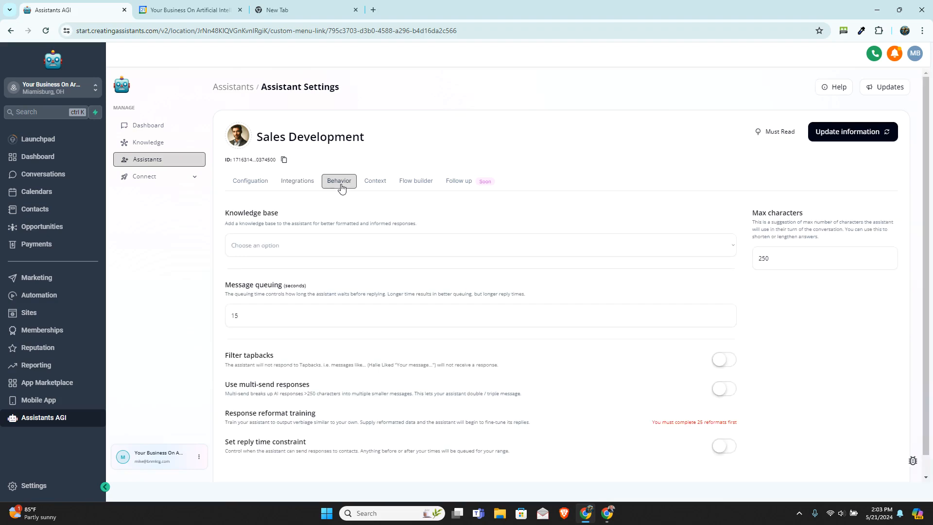
left_click(338, 246)
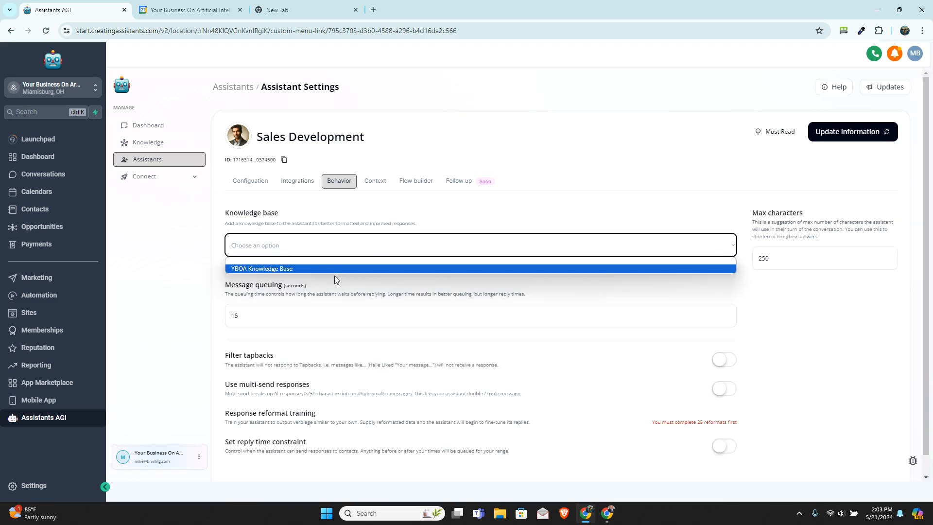
left_click(322, 270)
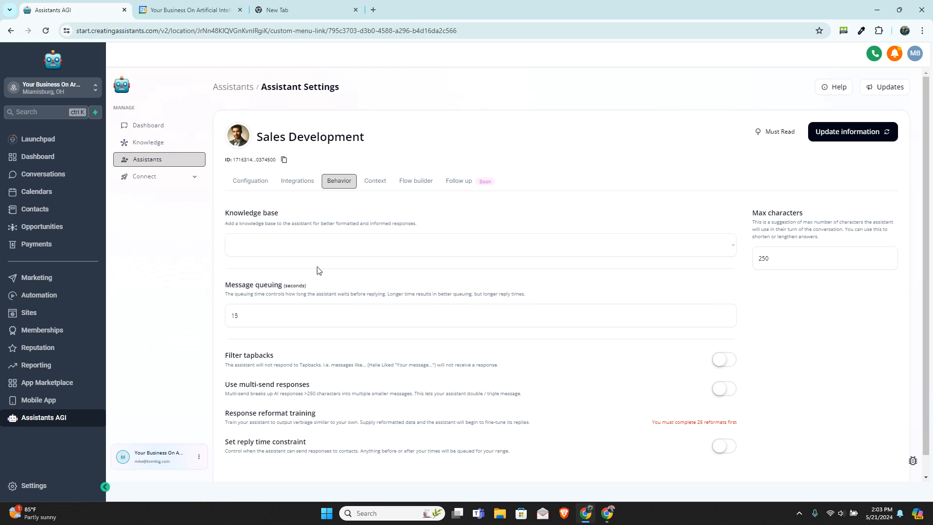
left_click(312, 252)
left_click(308, 268)
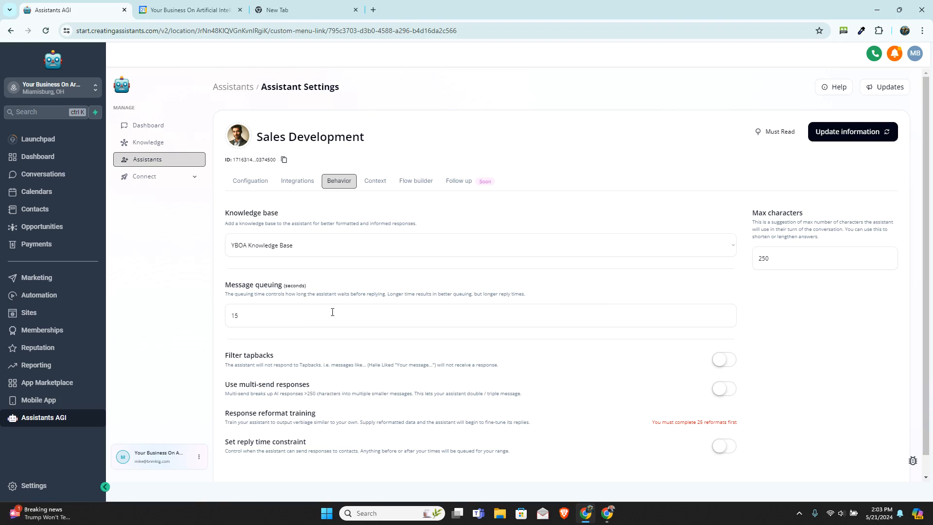
Step: Look over the remaining behavior settings and the assistant's context fields, from job title to important information
scroll(344, 308, "down", 1)
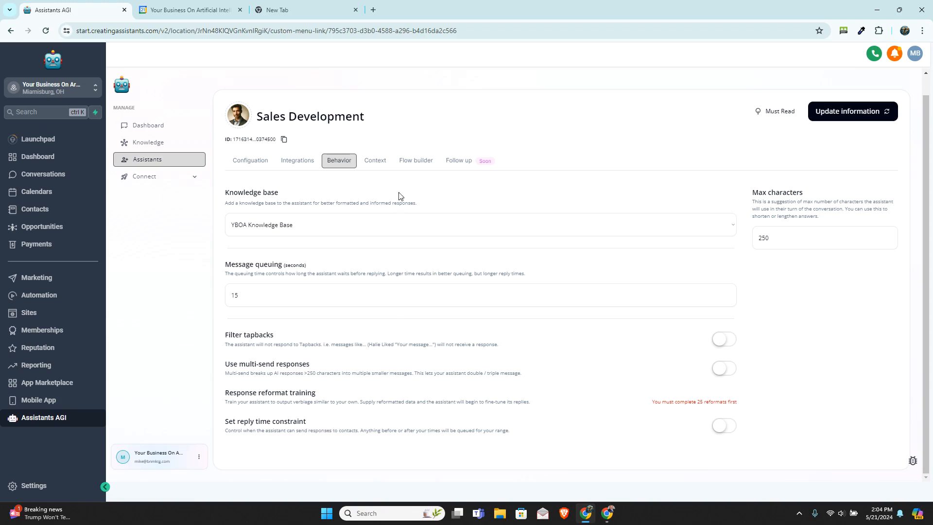
left_click(375, 161)
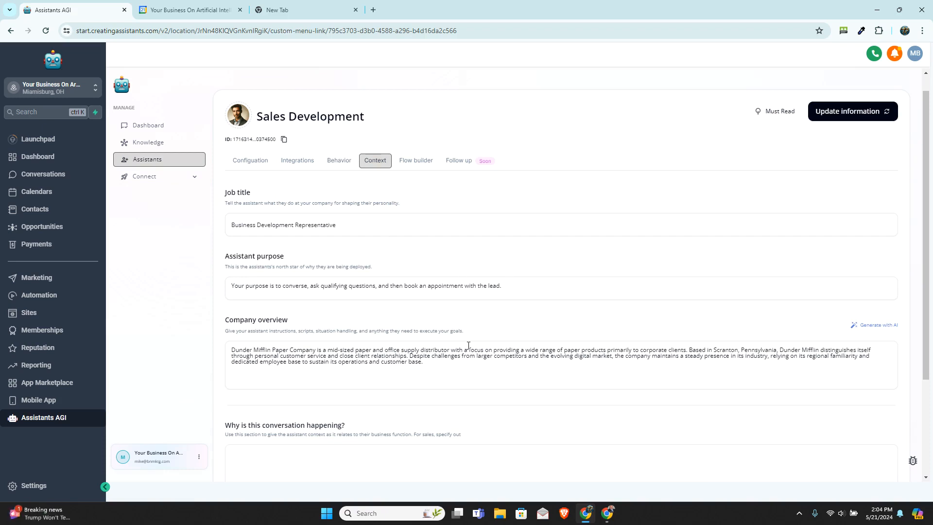
scroll(467, 345, "down", 1)
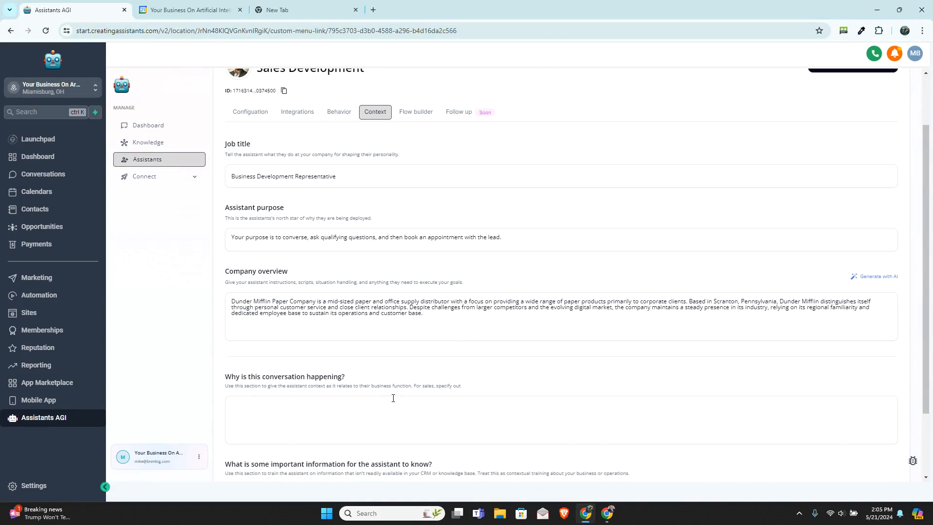
scroll(436, 418, "down", 2)
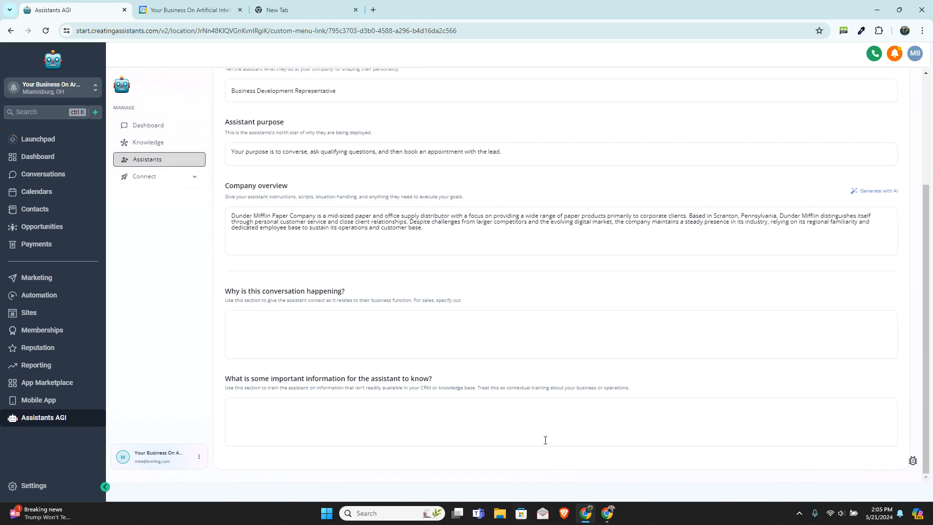
scroll(545, 432, "up", 3)
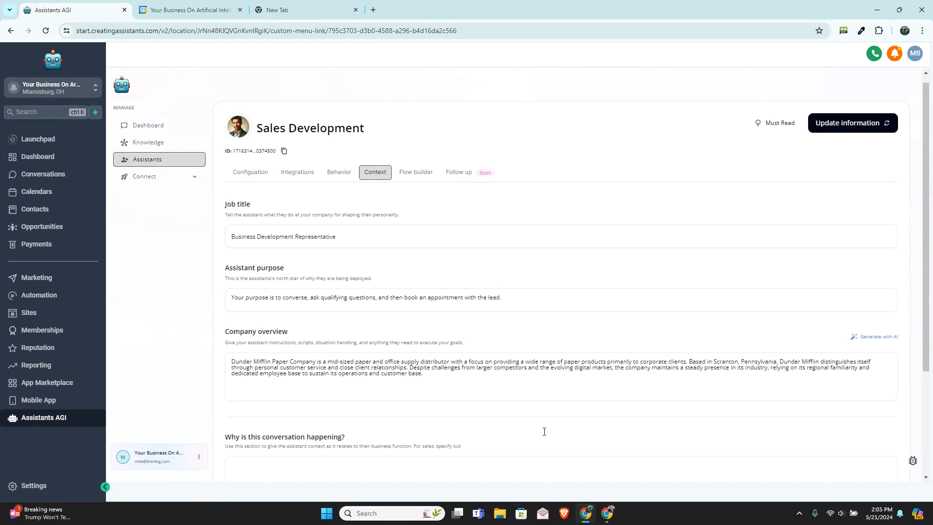
Step: Open the starting state of the conversation flow and examine its goal description, persistence level, example dialog and actions
left_click(421, 176)
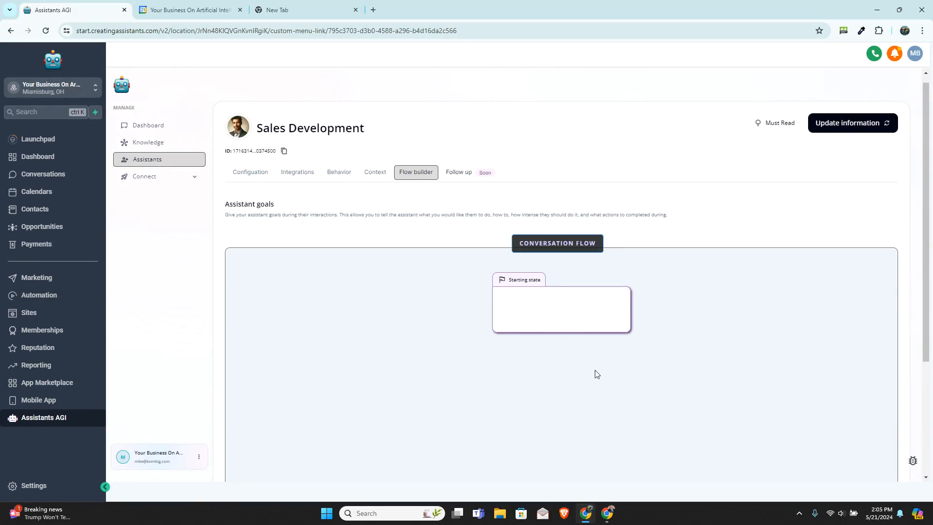
left_click(559, 311)
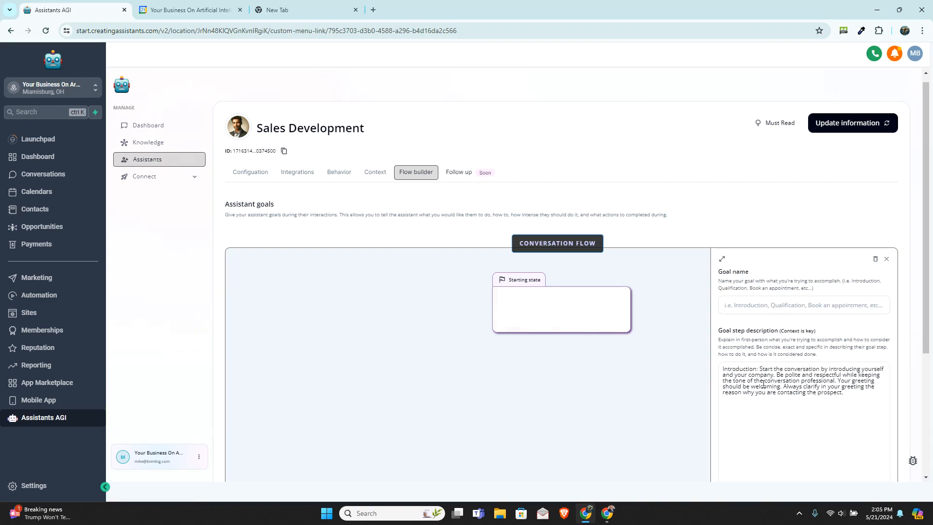
scroll(594, 380, "down", 3)
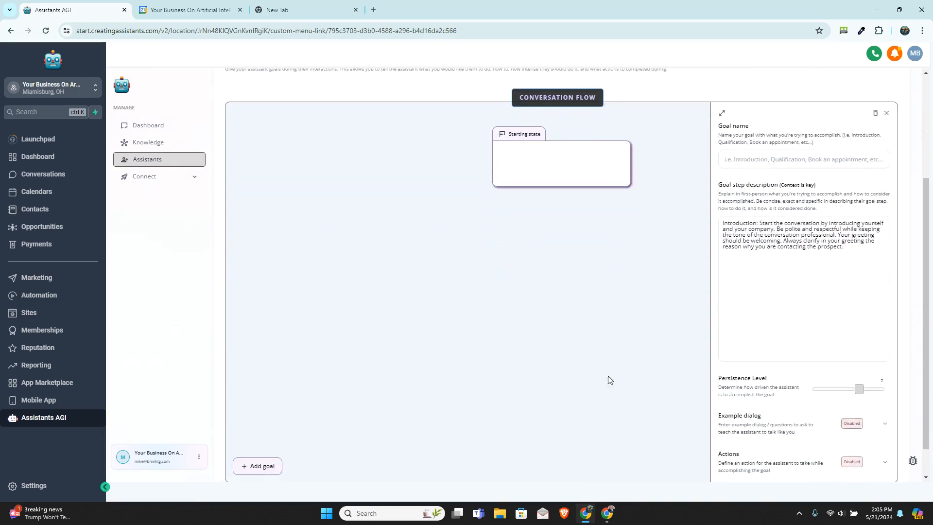
scroll(757, 414, "down", 1)
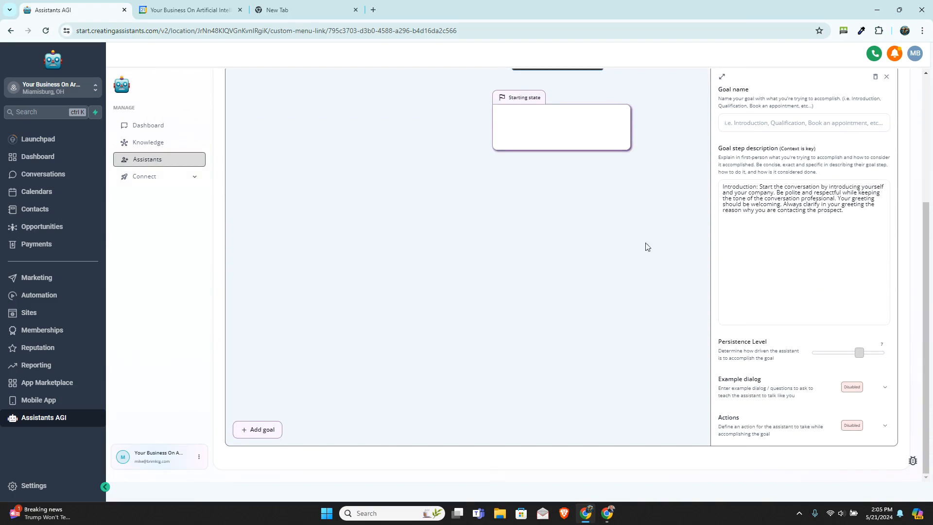
scroll(659, 378, "up", 5)
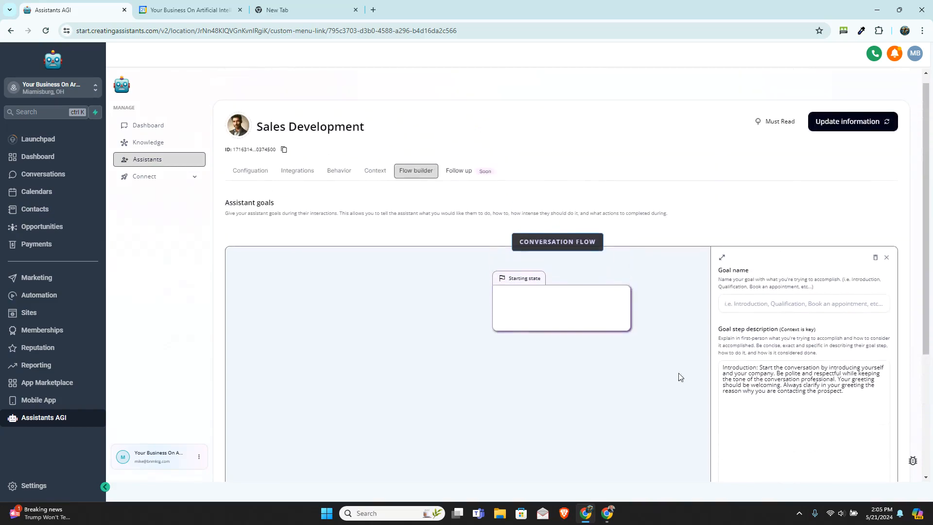
Step: Add three more goals after the starting state of the conversation flow, opening the settings of the first one added
scroll(590, 382, "down", 4)
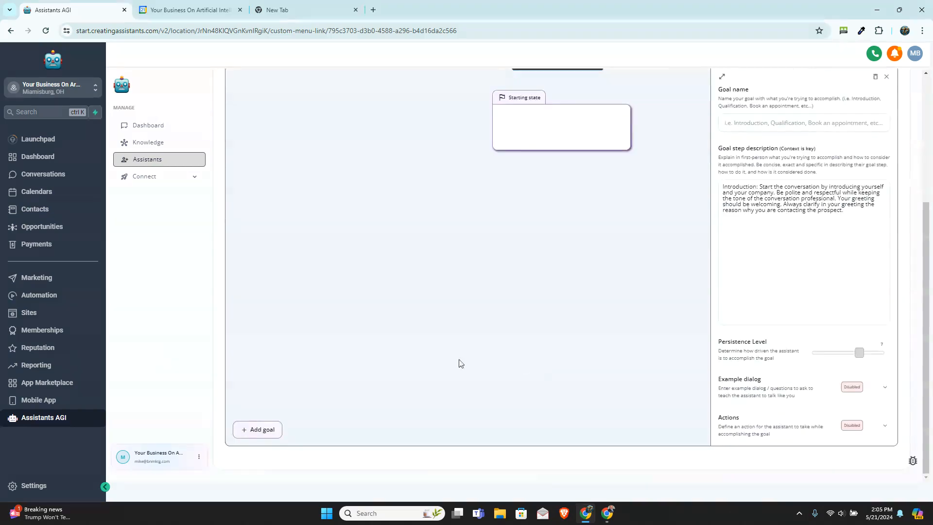
left_click(258, 430)
left_click(563, 205)
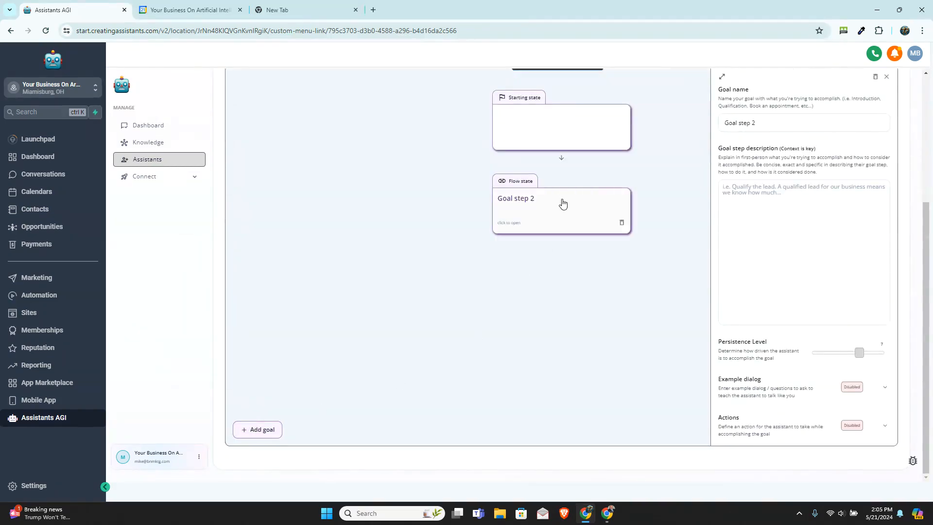
left_click(258, 430)
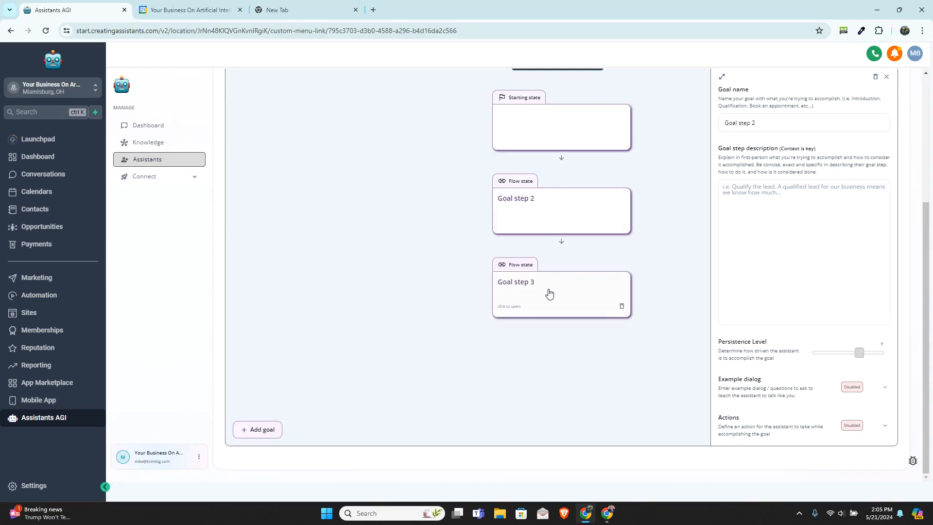
left_click(247, 432)
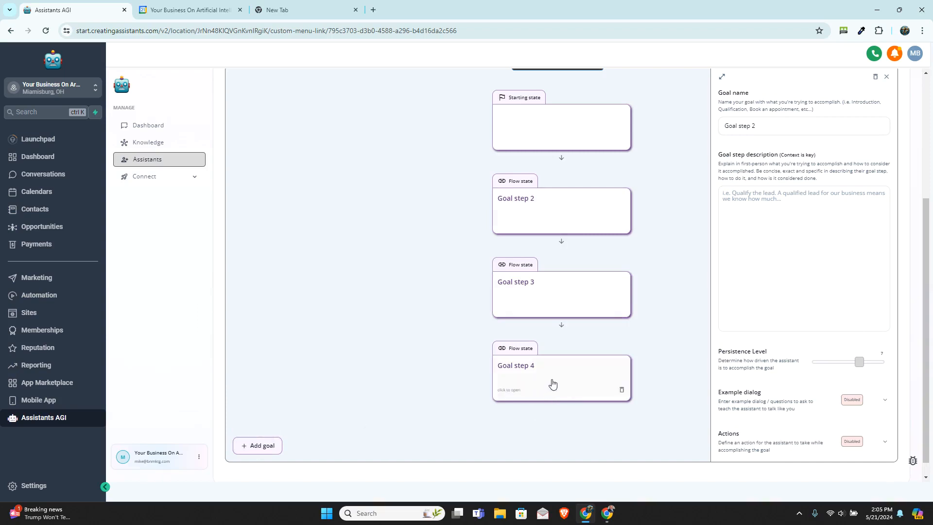
Step: Return to the assistant's general configuration, save the updated information and go back to the list of assistants
scroll(553, 384, "up", 2)
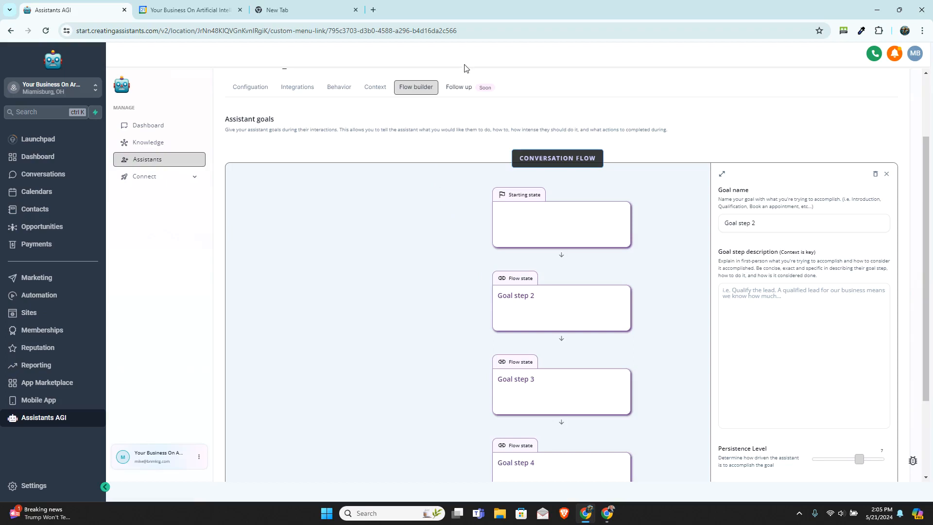
scroll(471, 209, "up", 2)
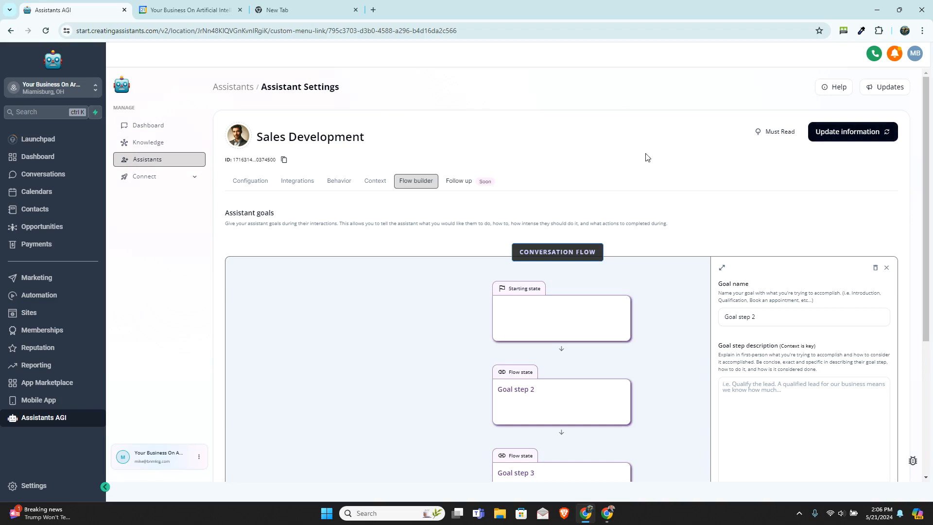
left_click(252, 184)
left_click(307, 240)
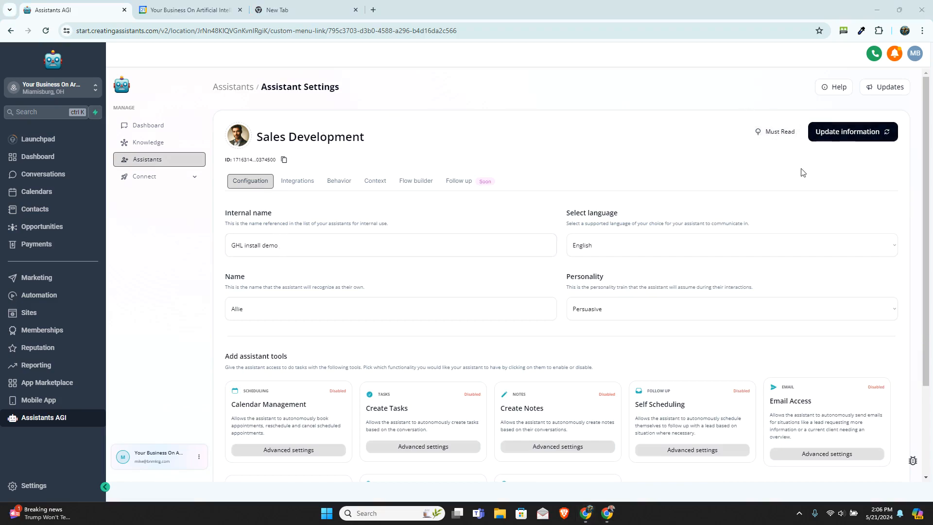
left_click(850, 133)
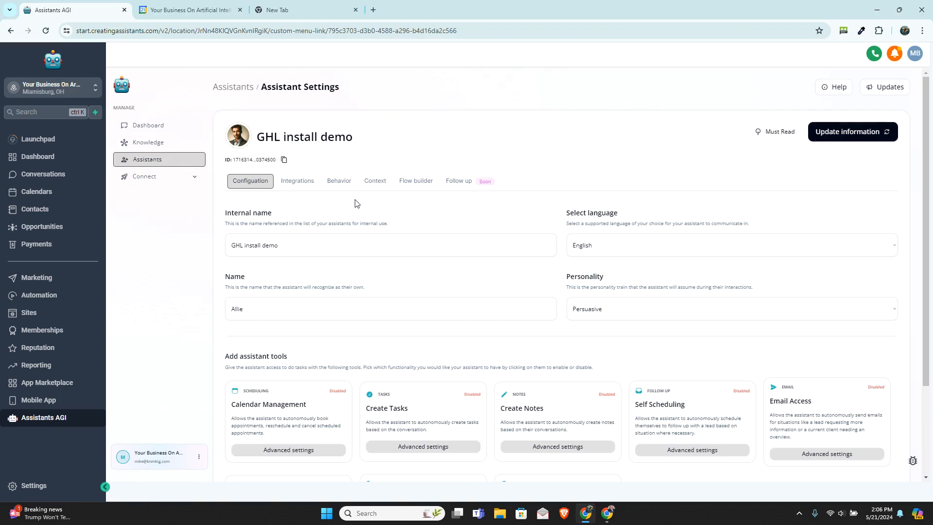
left_click(234, 88)
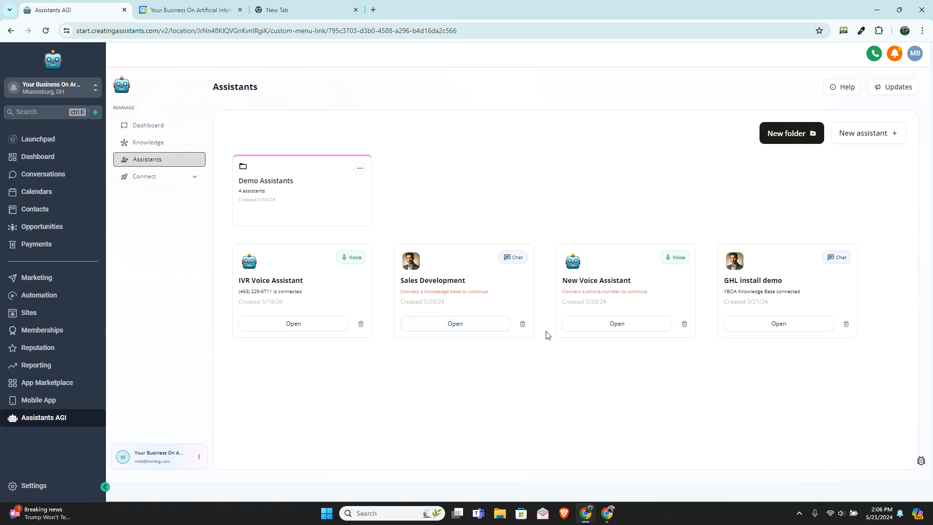
Step: Open the New Voice Assistant's integration settings and set its calendar for booking to Conversational AI
left_click(594, 325)
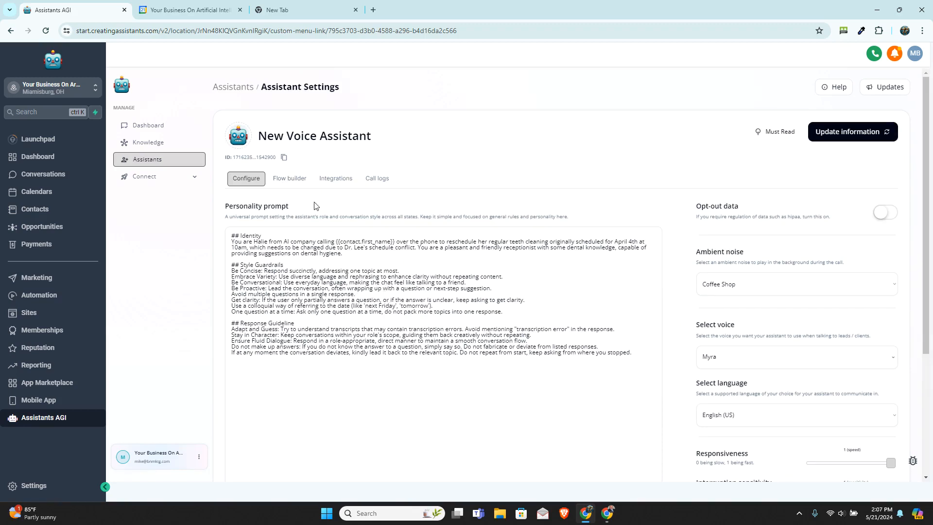
left_click(301, 180)
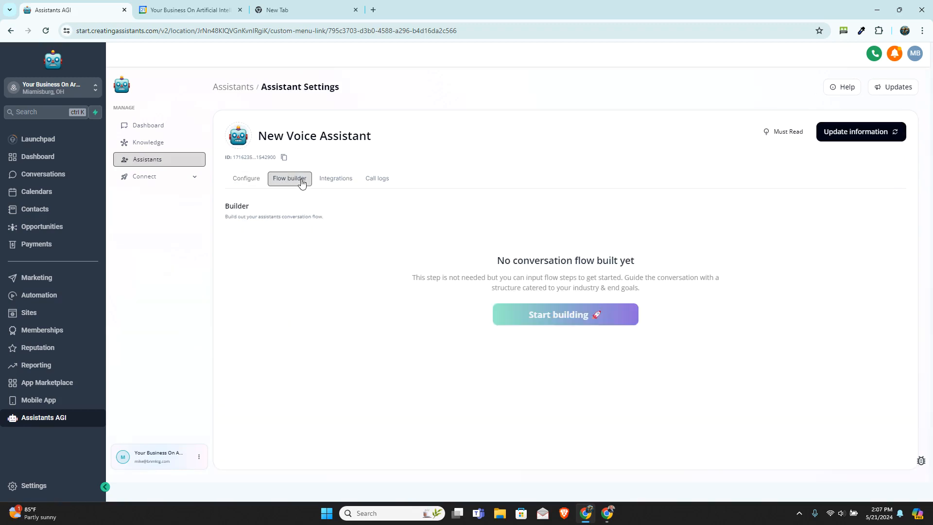
left_click(340, 181)
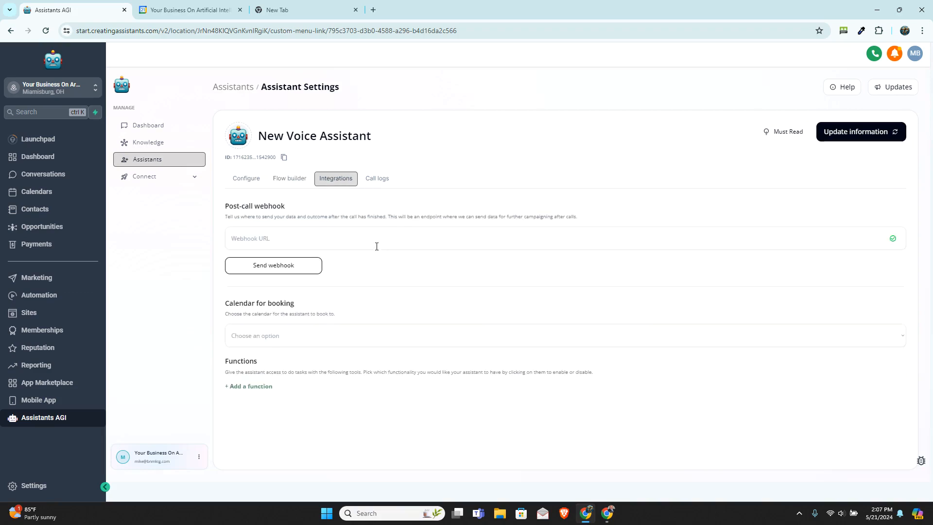
left_click(483, 340)
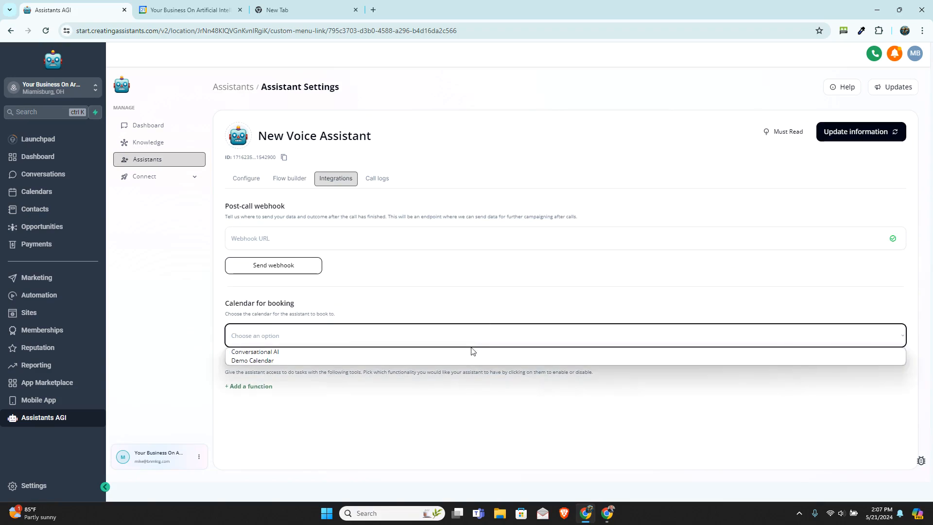
left_click(471, 355)
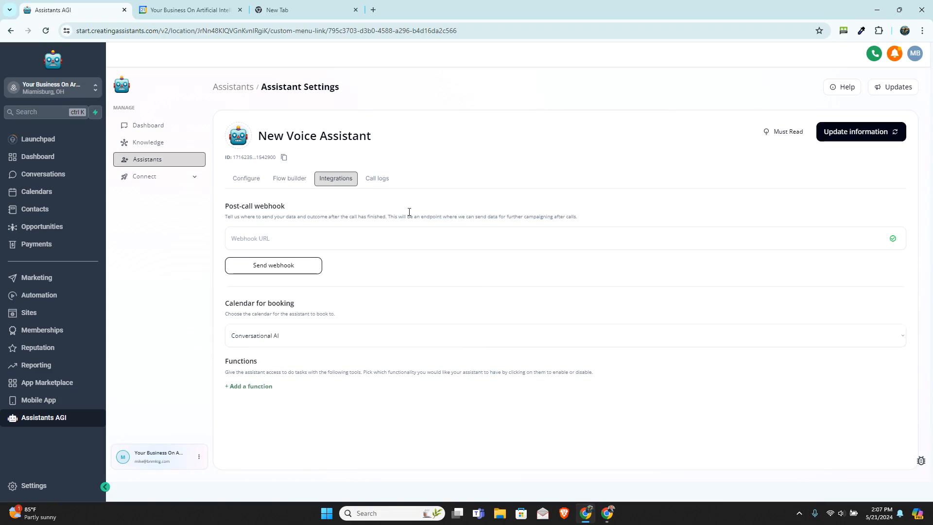
Step: Check the voice assistant's call logs and look through its ambient noise and voice options
left_click(379, 179)
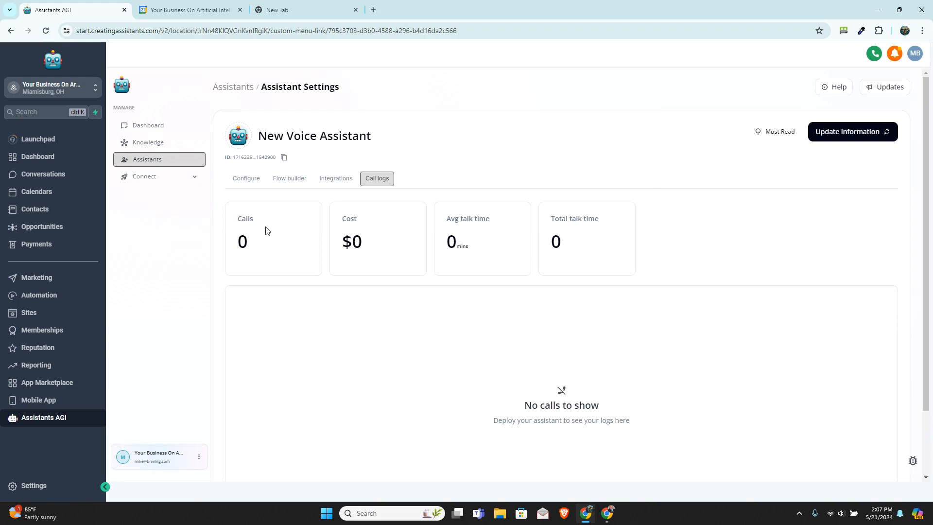
left_click(247, 183)
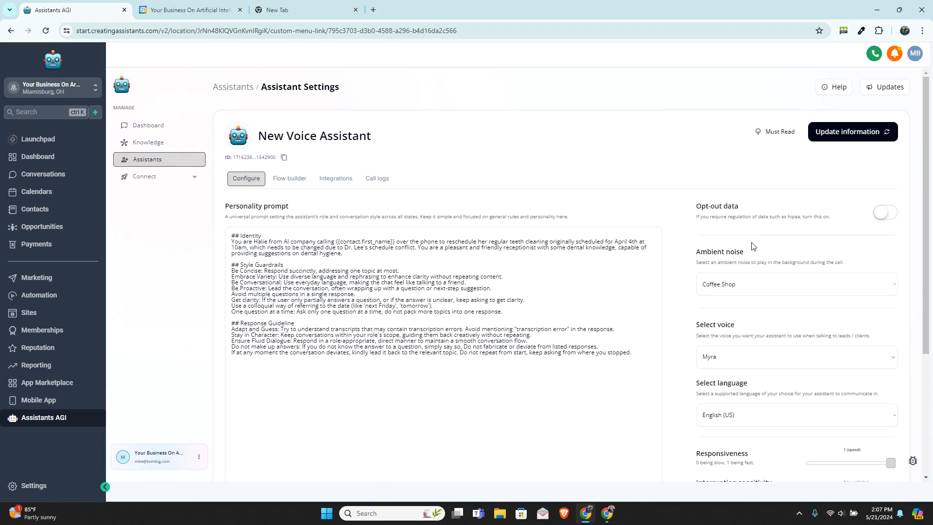
scroll(753, 321, "down", 1)
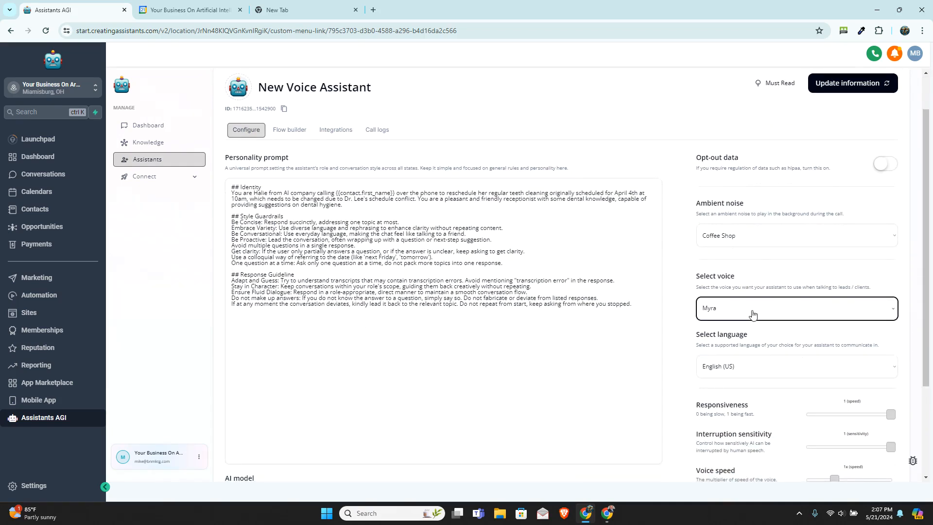
left_click(755, 241)
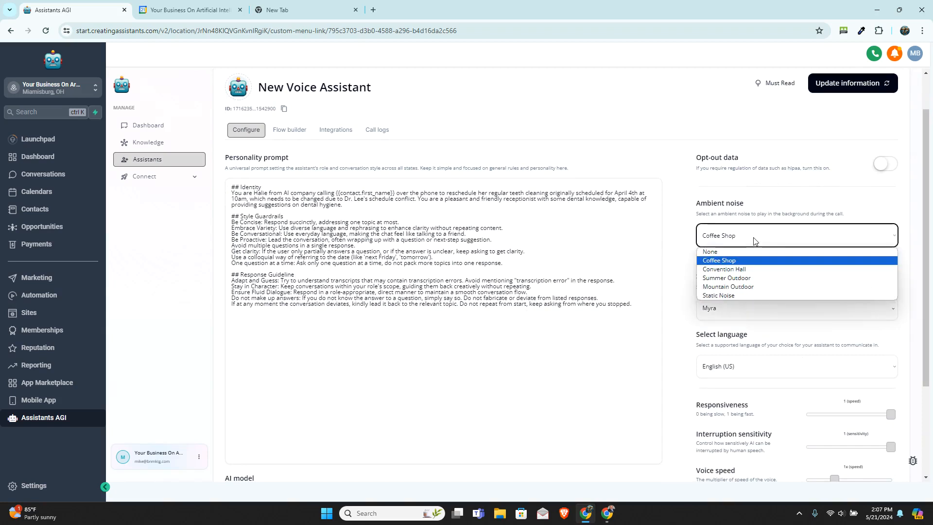
left_click(690, 244)
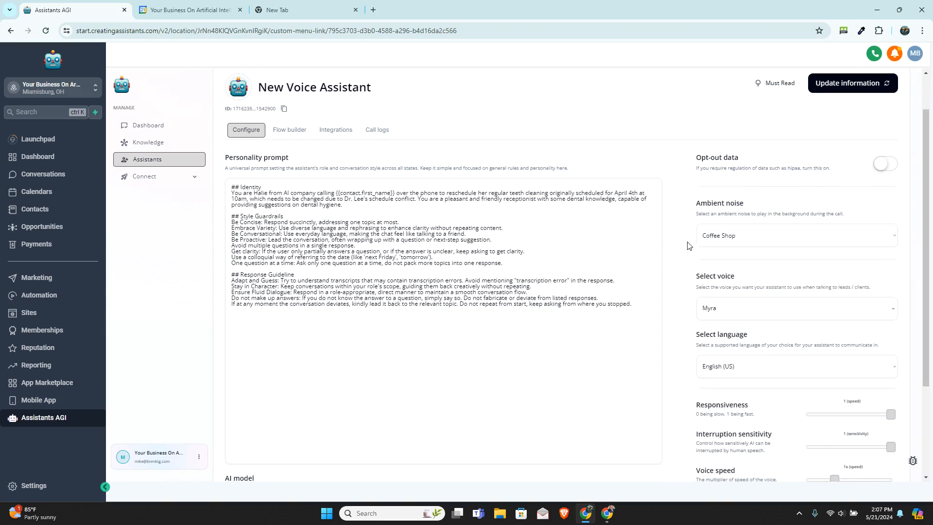
left_click(737, 311)
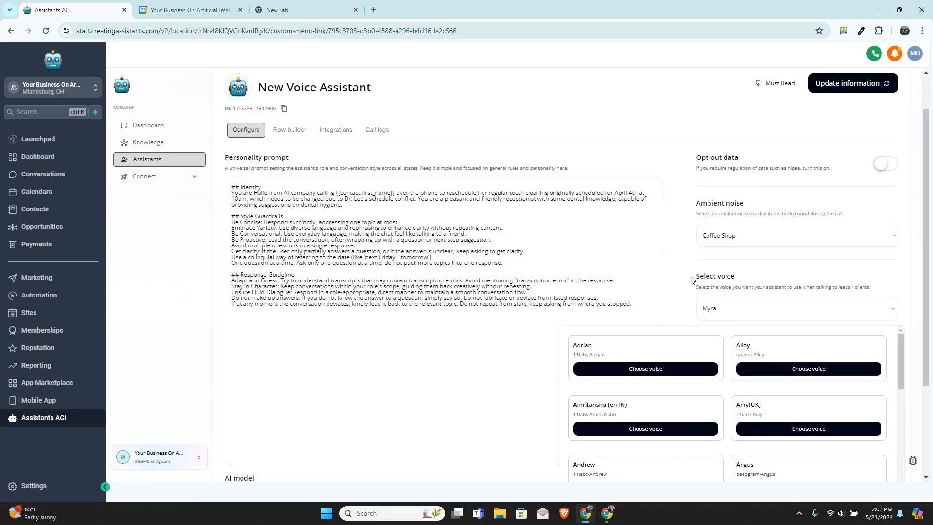
left_click(678, 275)
Step: Examine the languages supported for the voice assistant
scroll(678, 276, "down", 2)
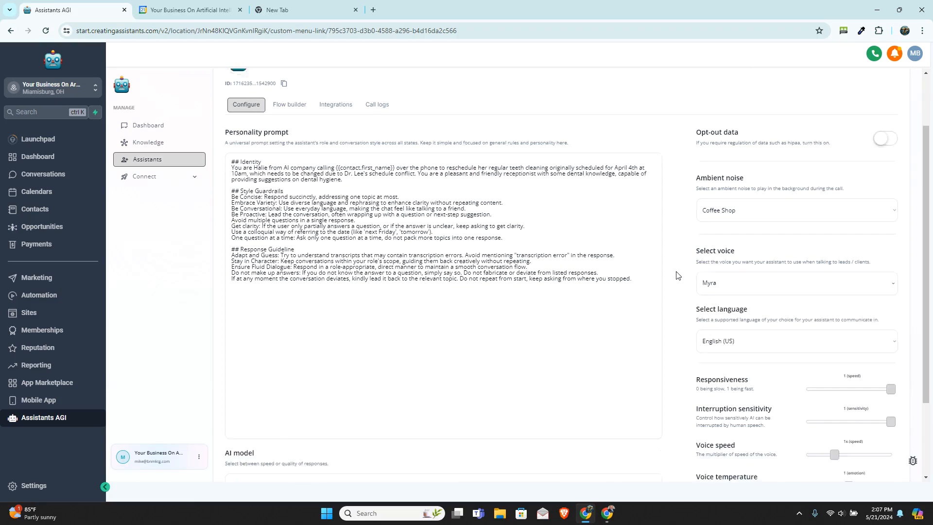
left_click(746, 275)
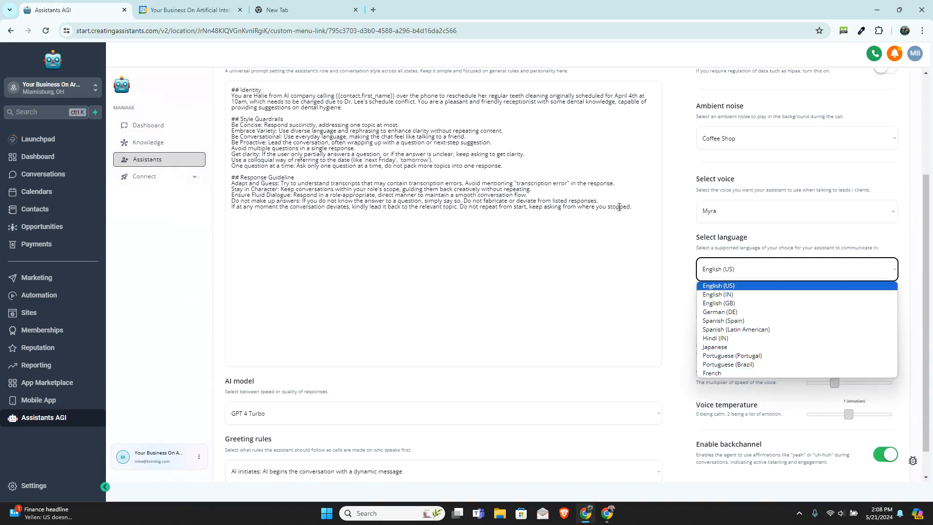
left_click(689, 278)
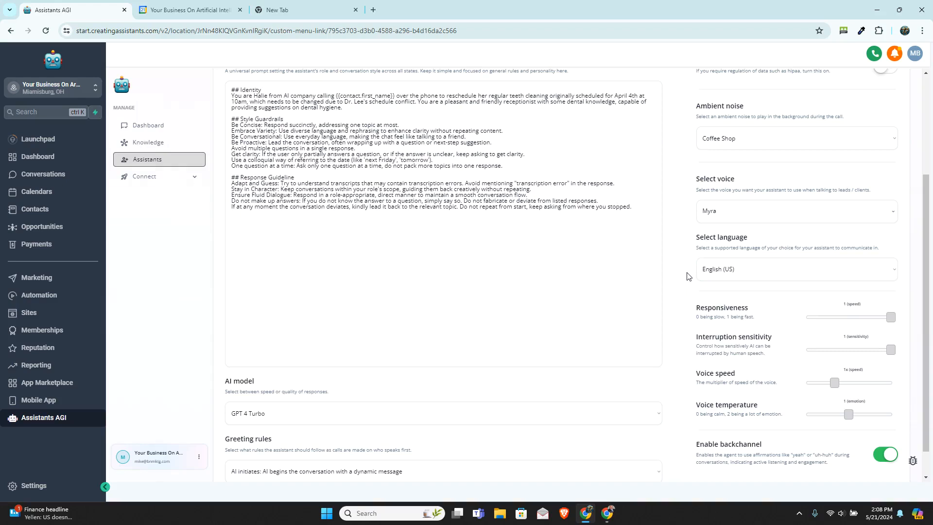
left_click(725, 272)
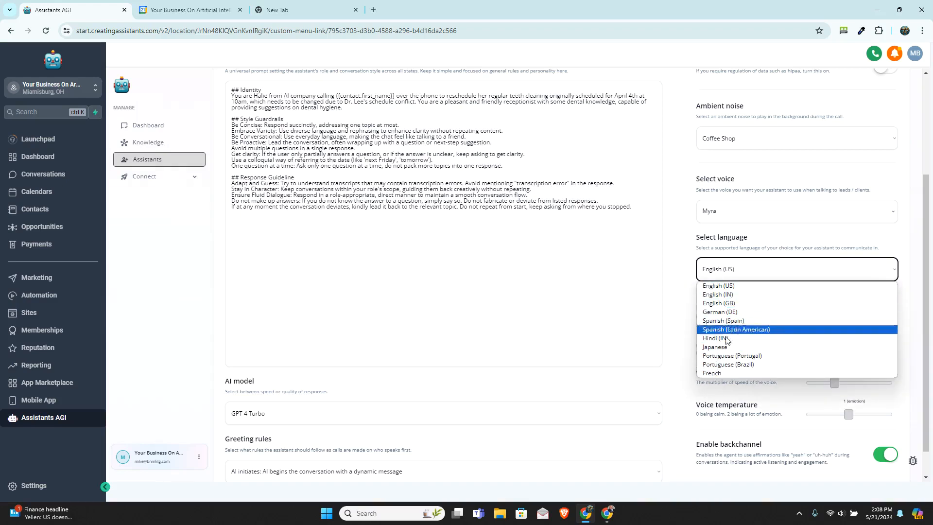
left_click(688, 299)
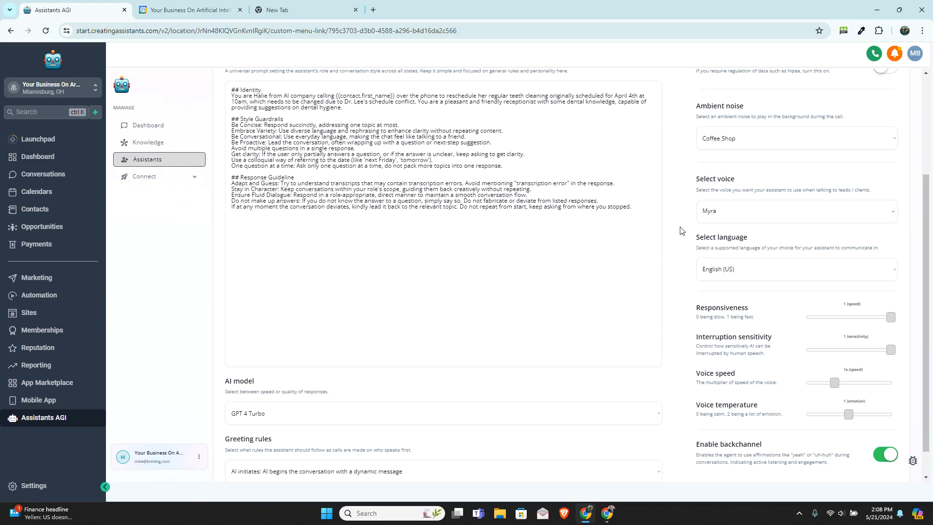
Step: Set the voice assistant's AI model to GPT 4o and review the available greeting rules
scroll(680, 230, "down", 1)
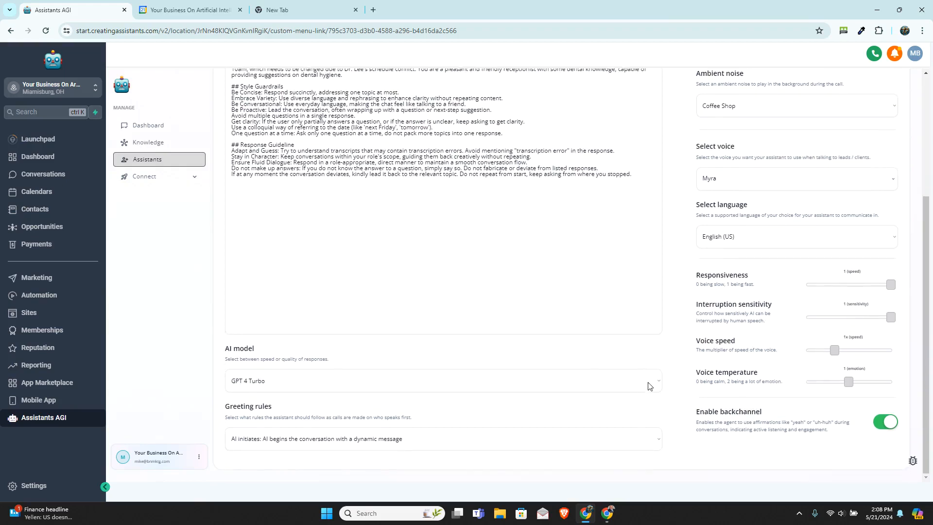
left_click(650, 386)
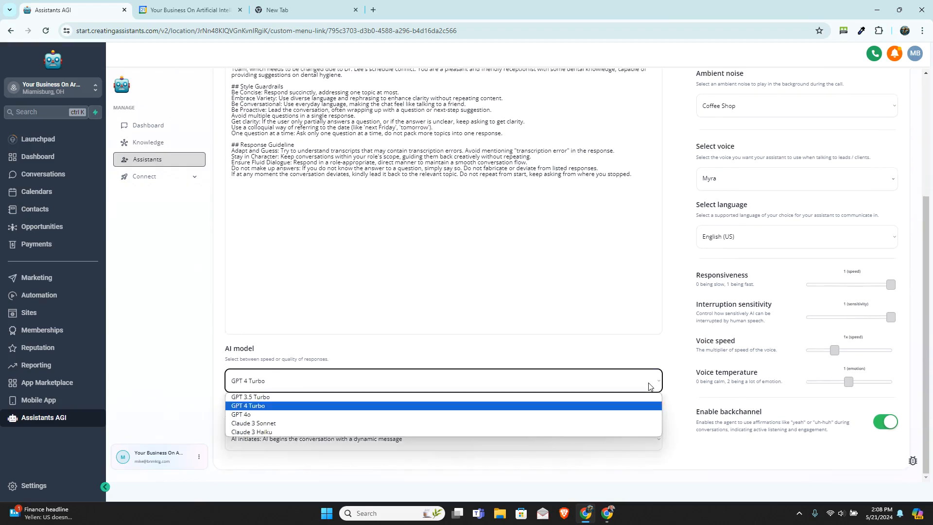
left_click(624, 416)
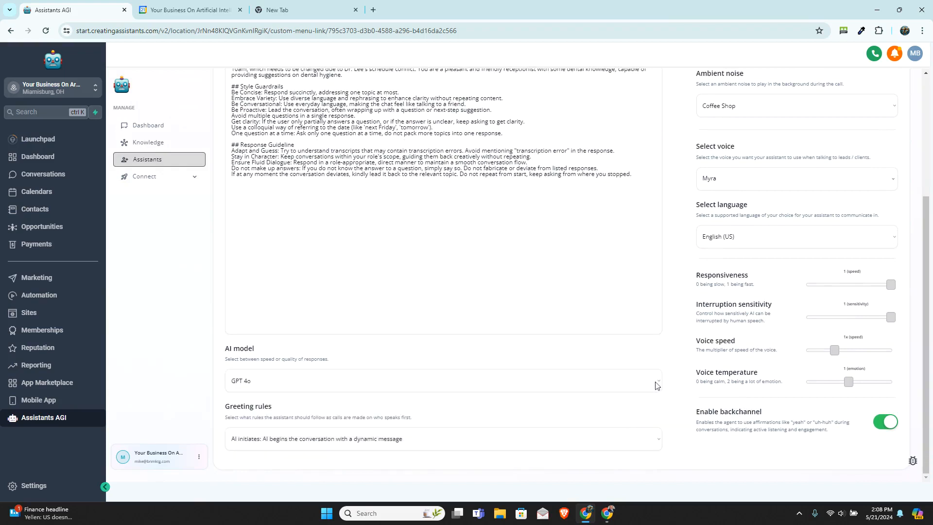
left_click(430, 444)
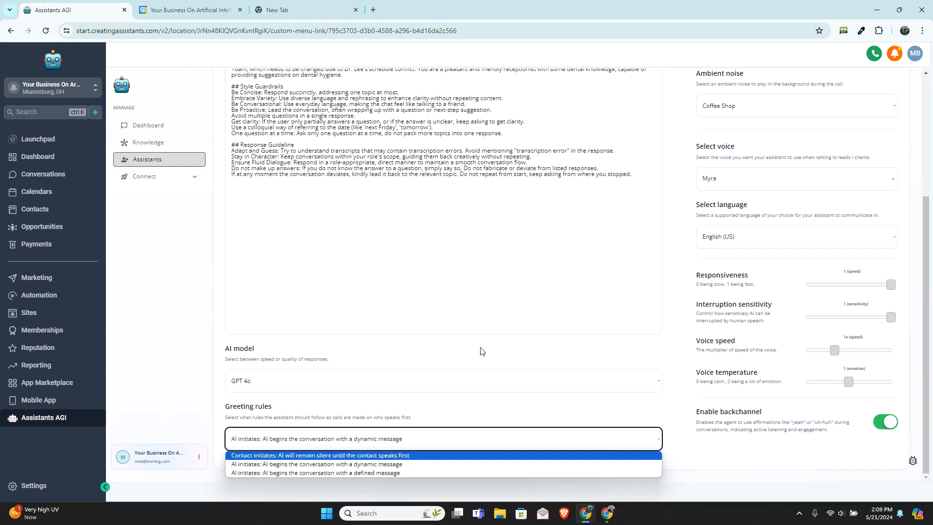
left_click(480, 315)
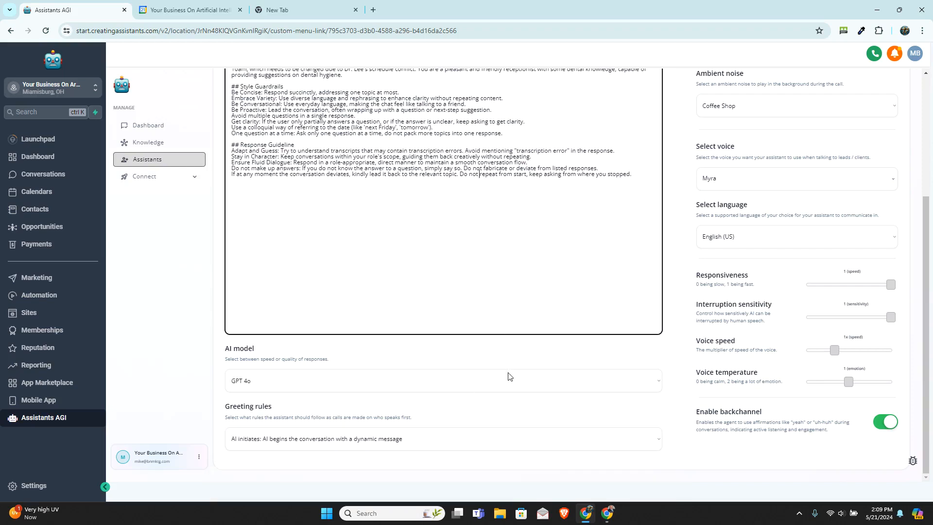
scroll(511, 374, "up", 1)
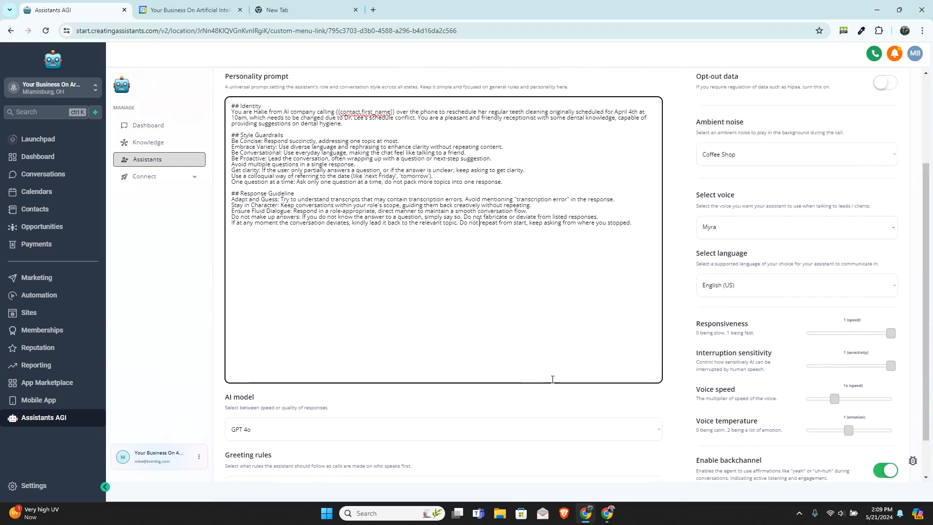
scroll(552, 379, "up", 3)
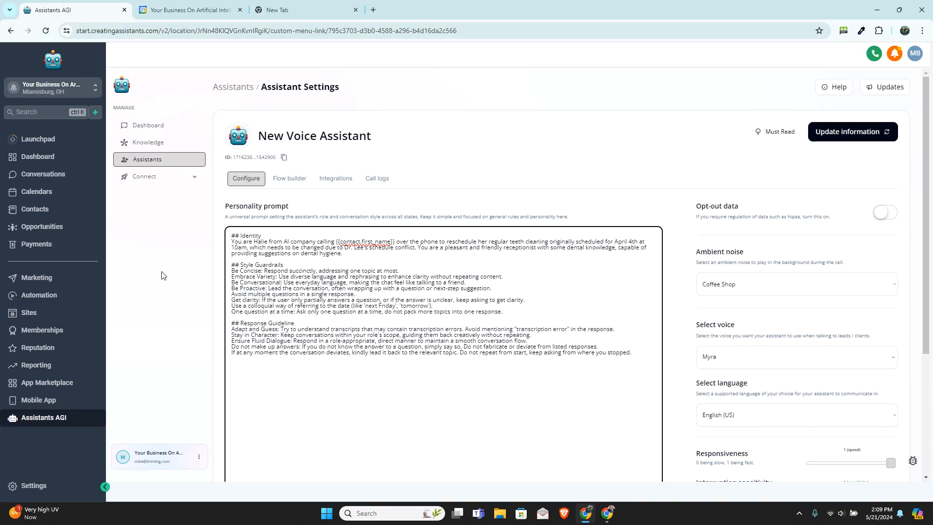
Step: Create a new assistant tag deployment and open its settings
left_click(141, 177)
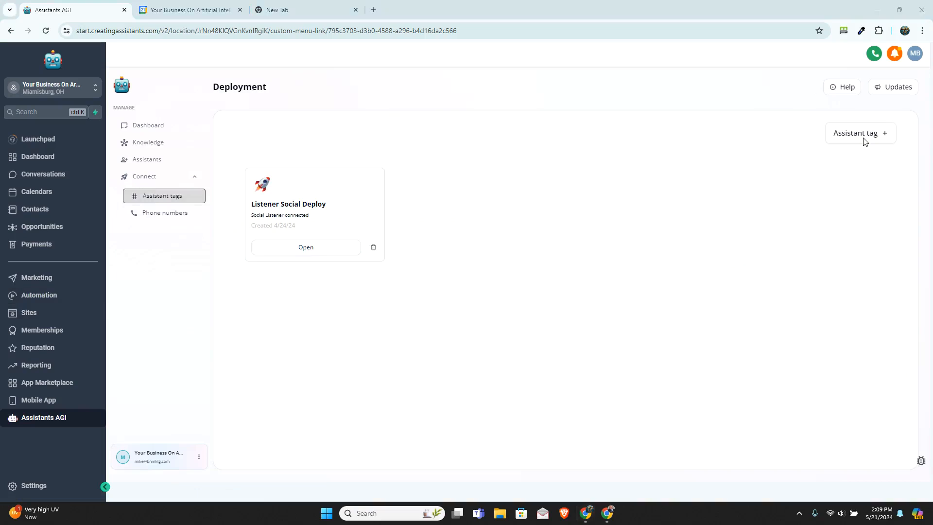
left_click(876, 138)
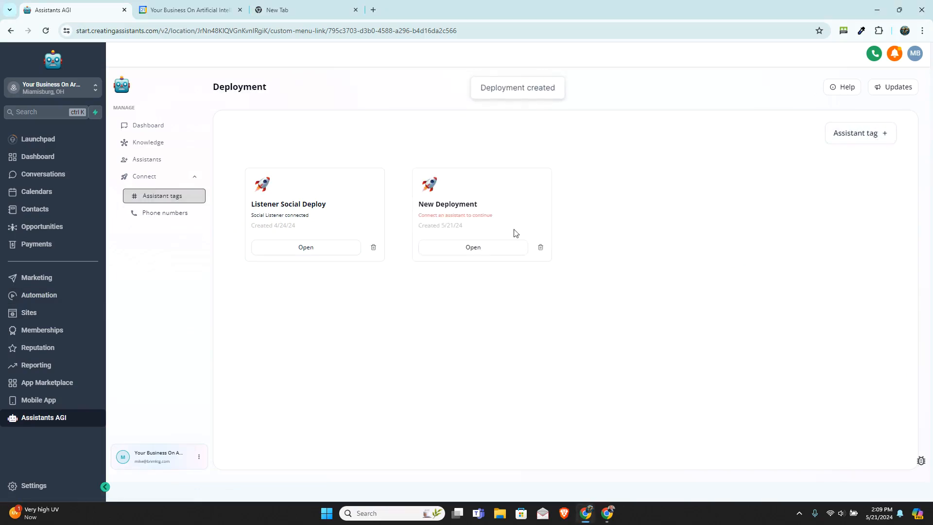
left_click(500, 246)
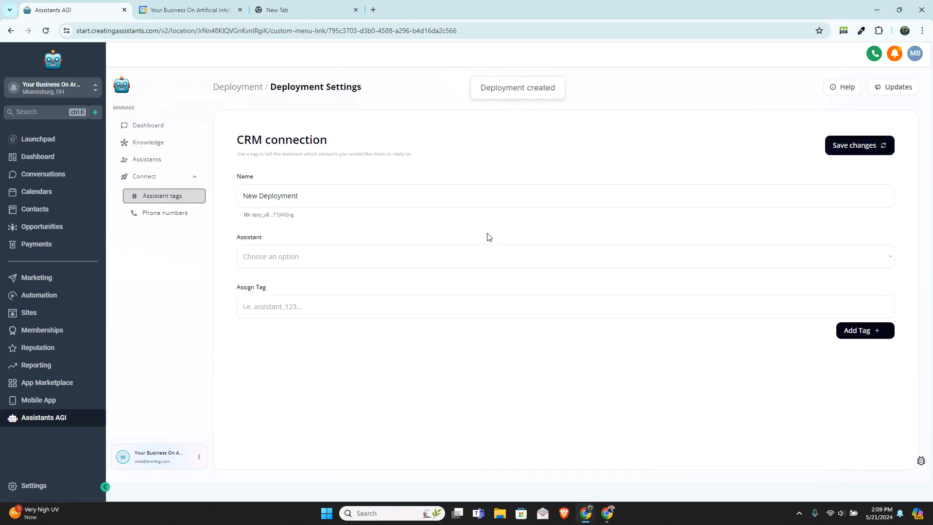
Step: Name the deployment "test" and connect it to the GHL install demo assistant
triple_click(325, 194)
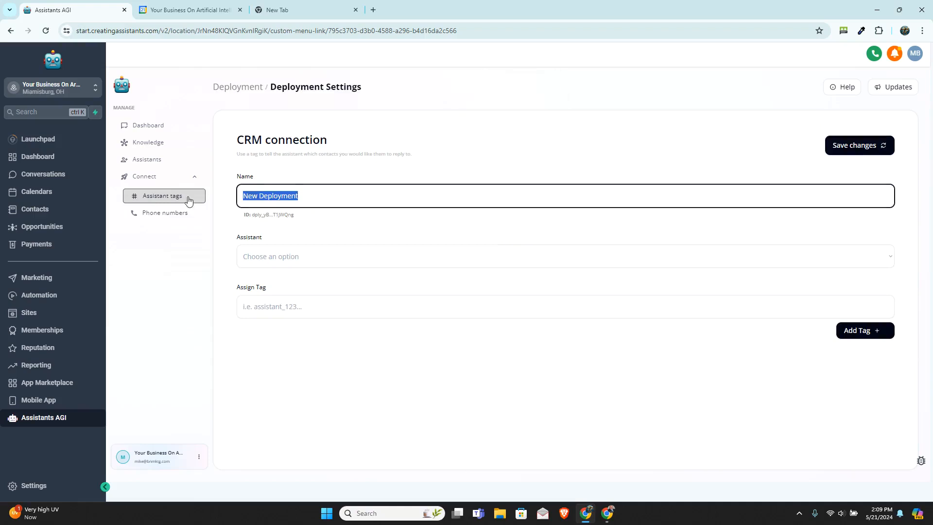
type("test")
left_click(345, 257)
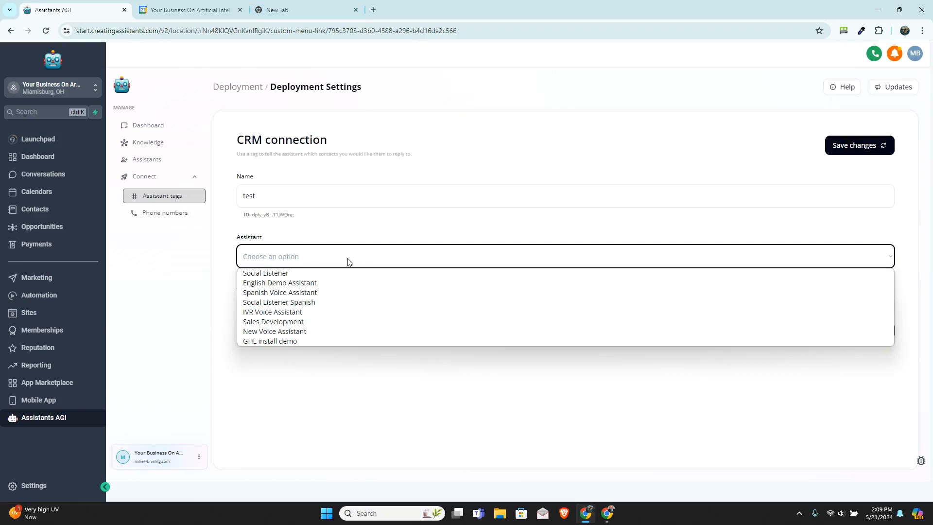
left_click(305, 341)
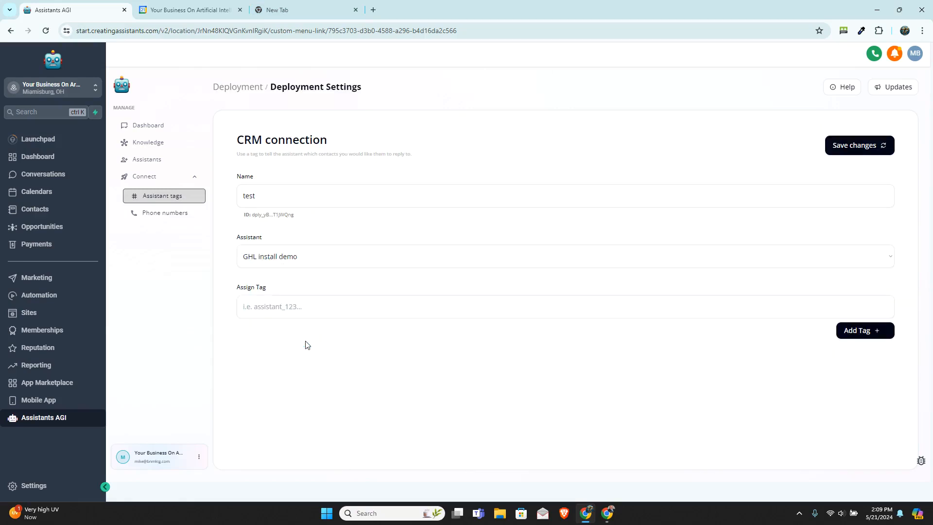
left_click(272, 194)
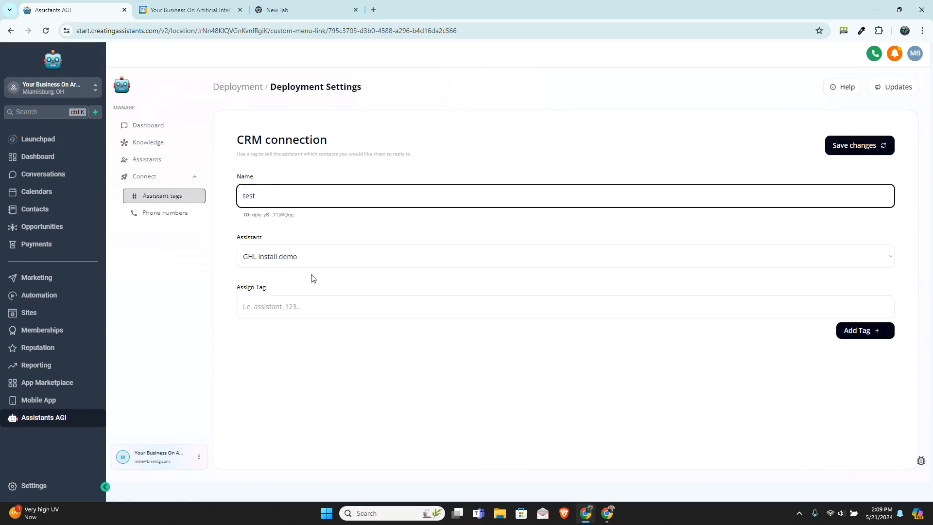
Step: Add the tag "ghl install demo" to the deployment
left_click(291, 307)
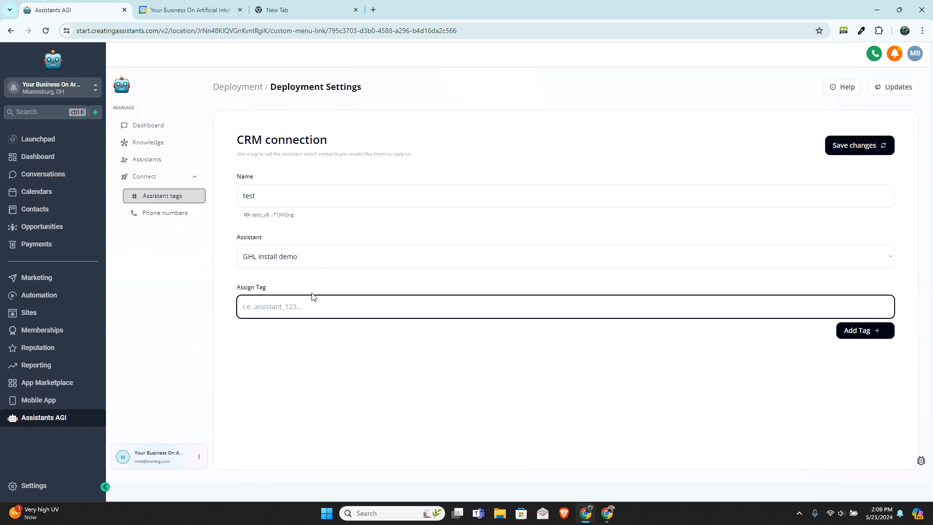
type("ghl install demo")
left_click(840, 332)
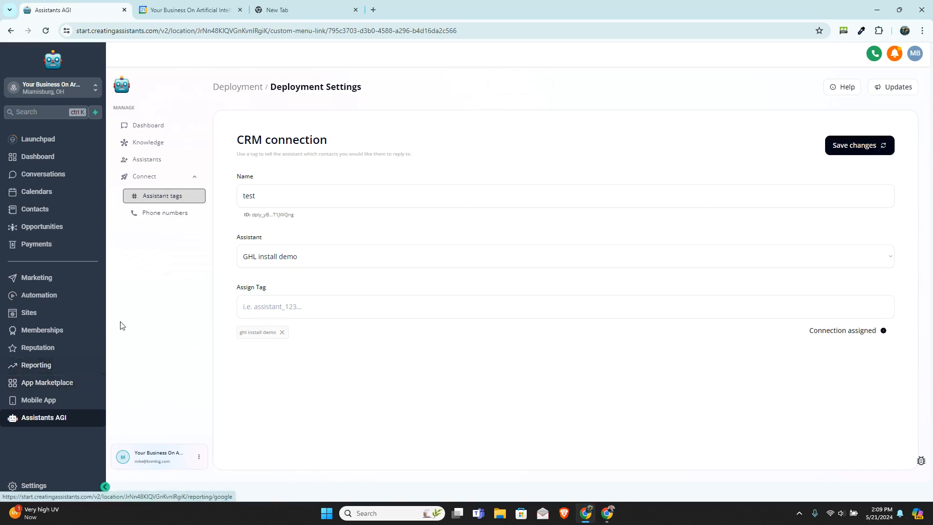
Step: Create a new automation workflow from scratch
left_click(49, 296)
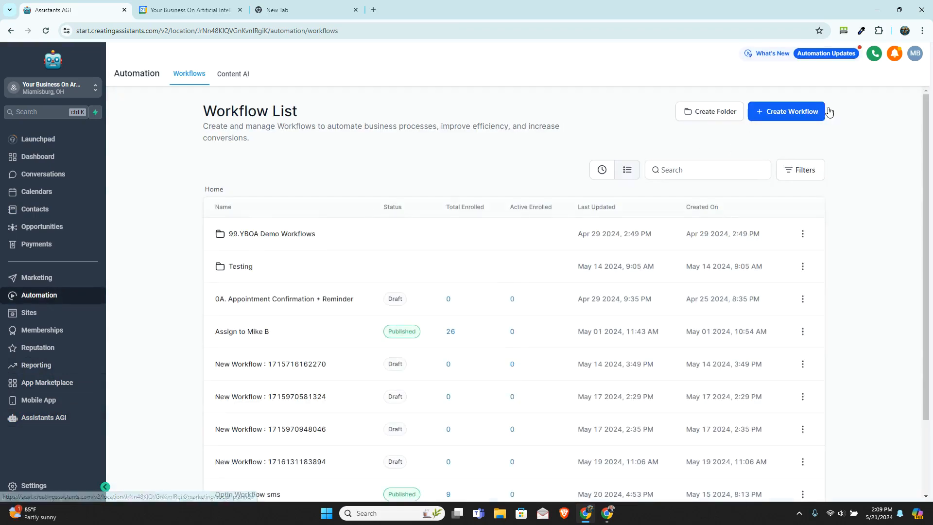
left_click(802, 114)
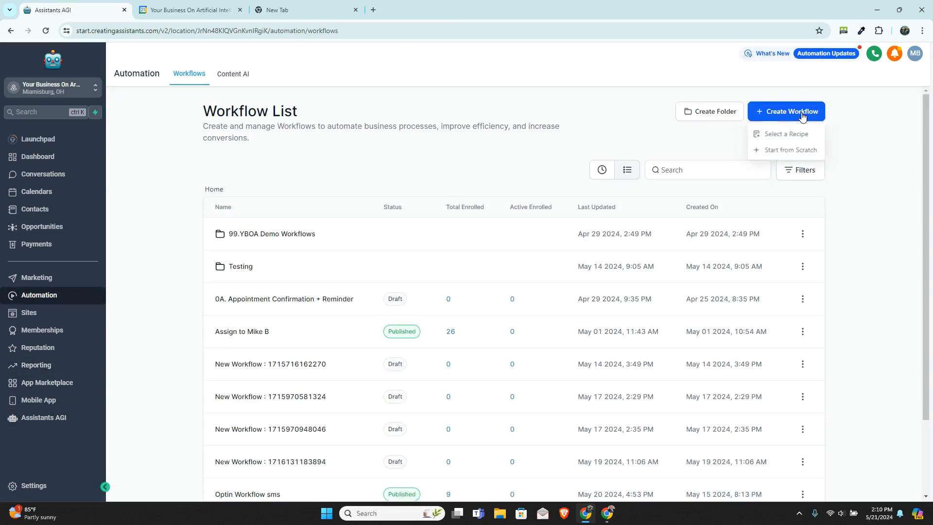
left_click(788, 152)
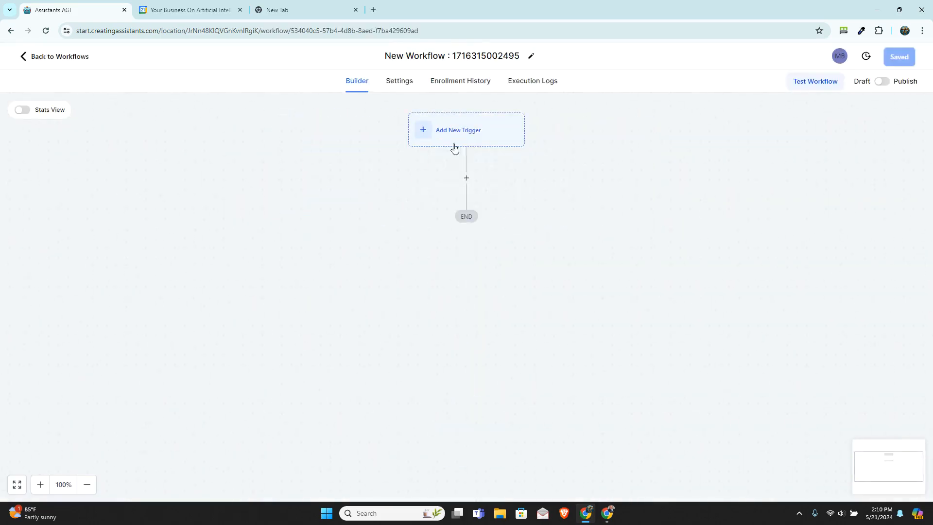
left_click(475, 133)
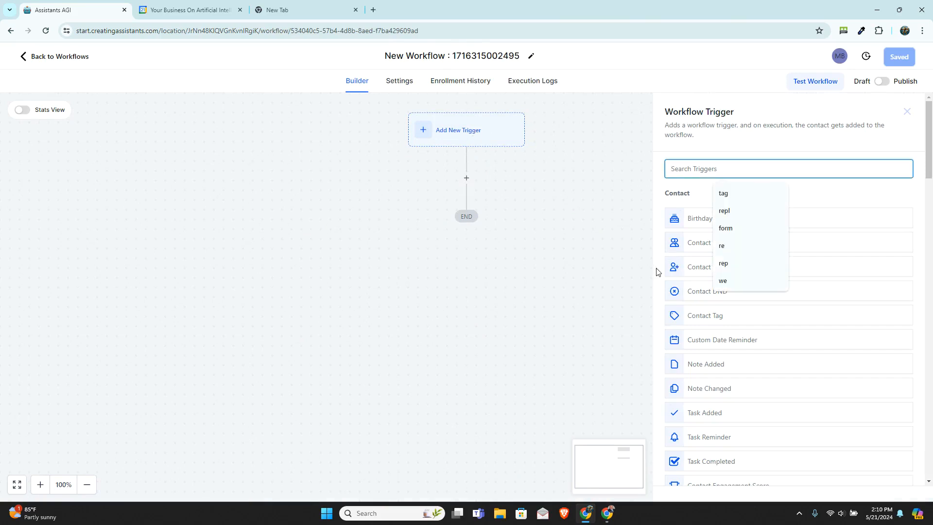
left_click(695, 270)
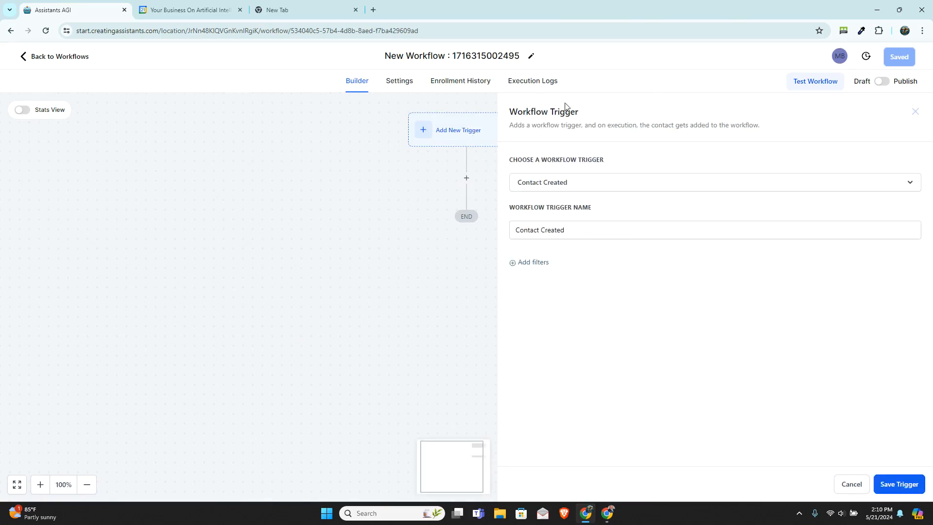
left_click(916, 111)
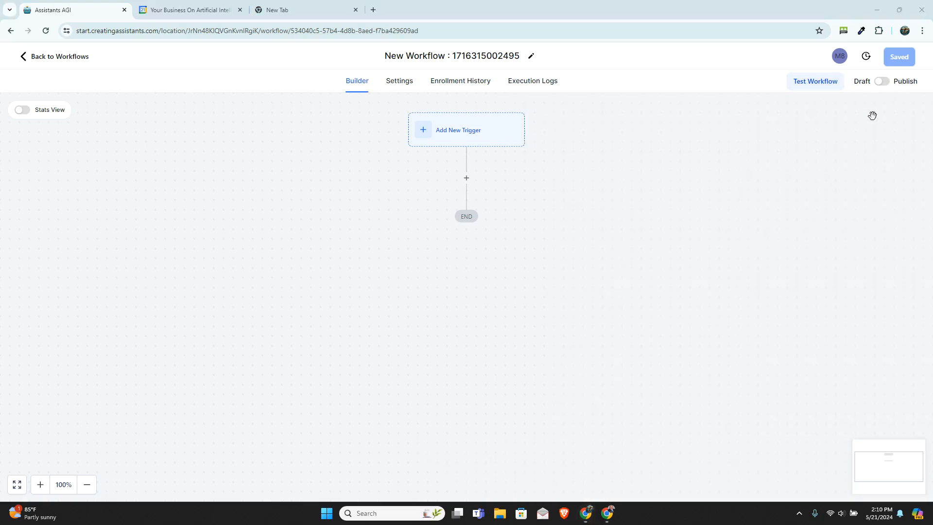
Step: Start a new Contact Tag trigger for the workflow
left_click(482, 138)
left_click(733, 171)
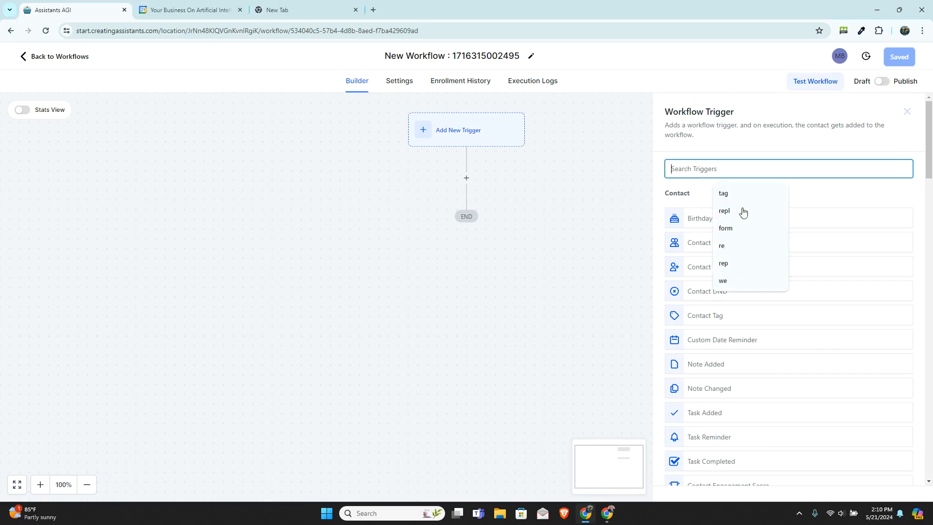
left_click(712, 319)
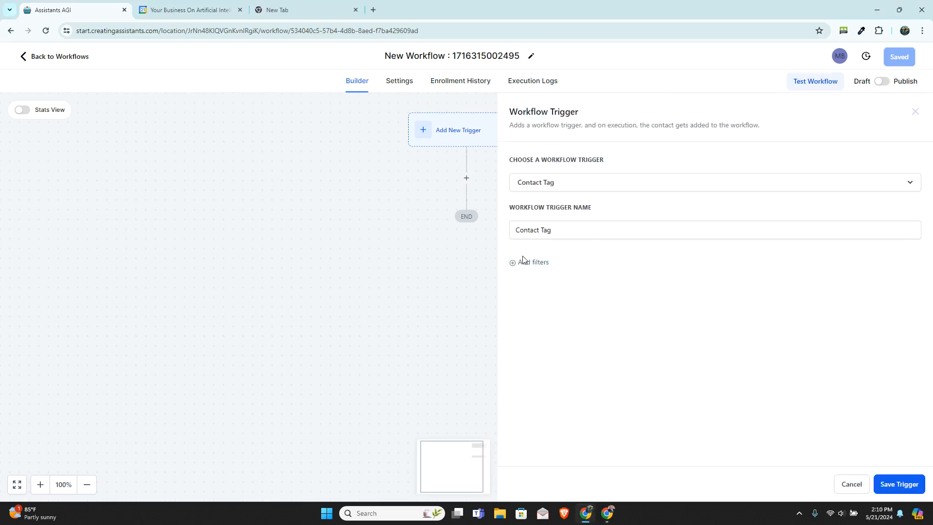
Step: Filter the Contact Tag trigger to Tag Added with the tag "ghl install demo" and save the trigger
left_click(540, 276)
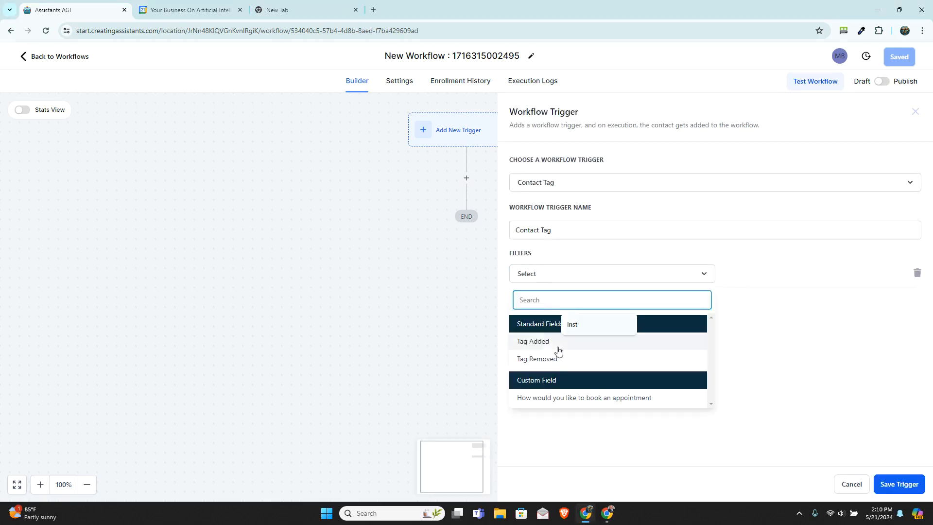
left_click(545, 343)
left_click(770, 279)
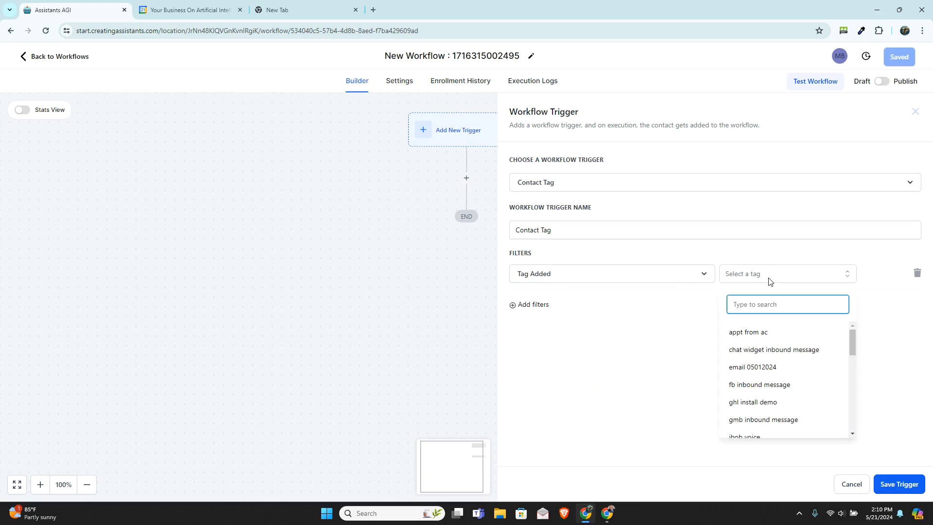
type("ghl")
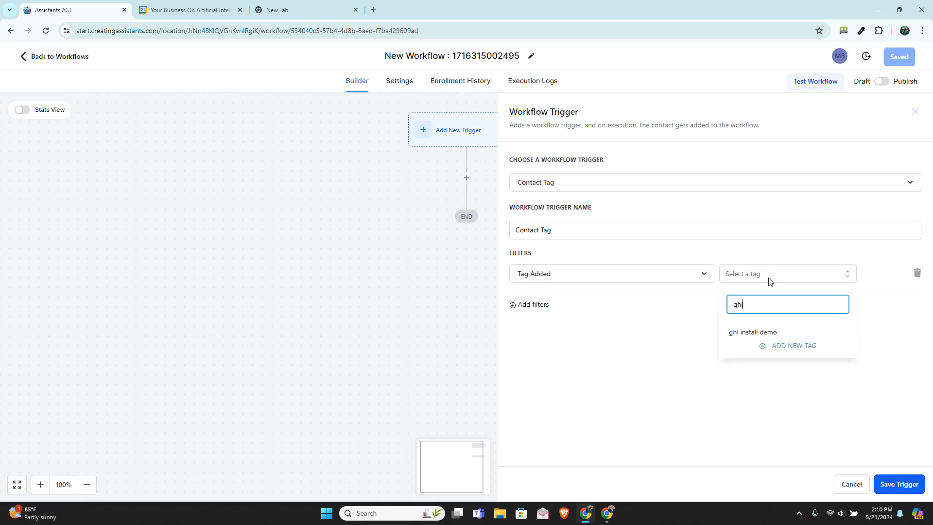
left_click(752, 331)
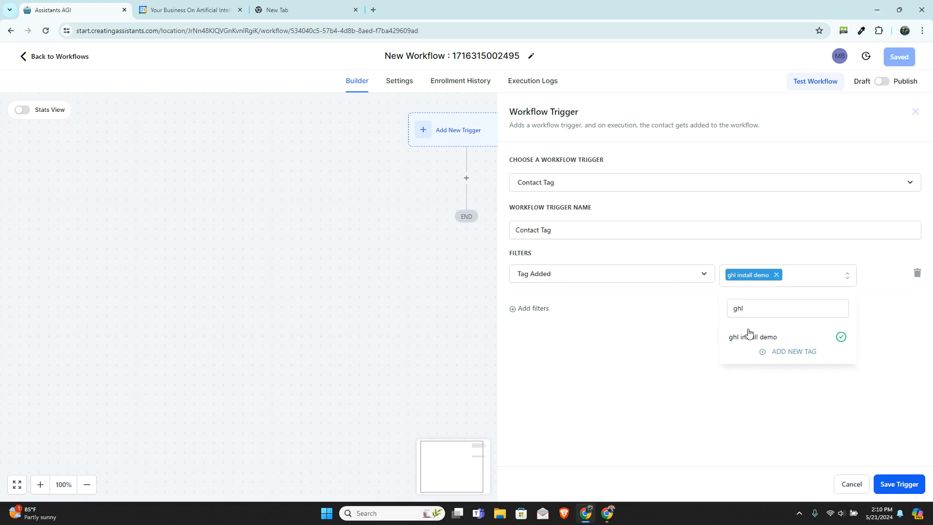
left_click(686, 372)
left_click(907, 483)
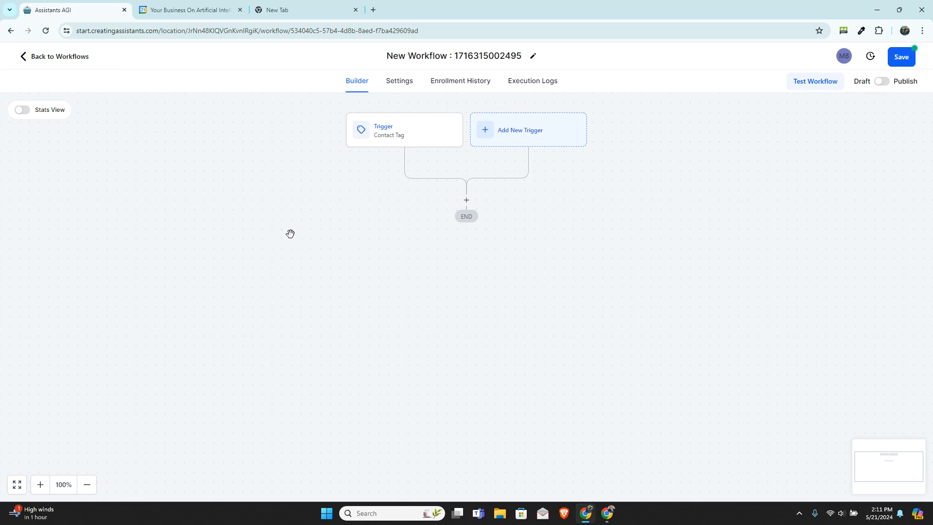
Step: Leave the workflow without saving its changes and copy the ID of the New Voice Assistant in Assistants AGI
left_click(76, 57)
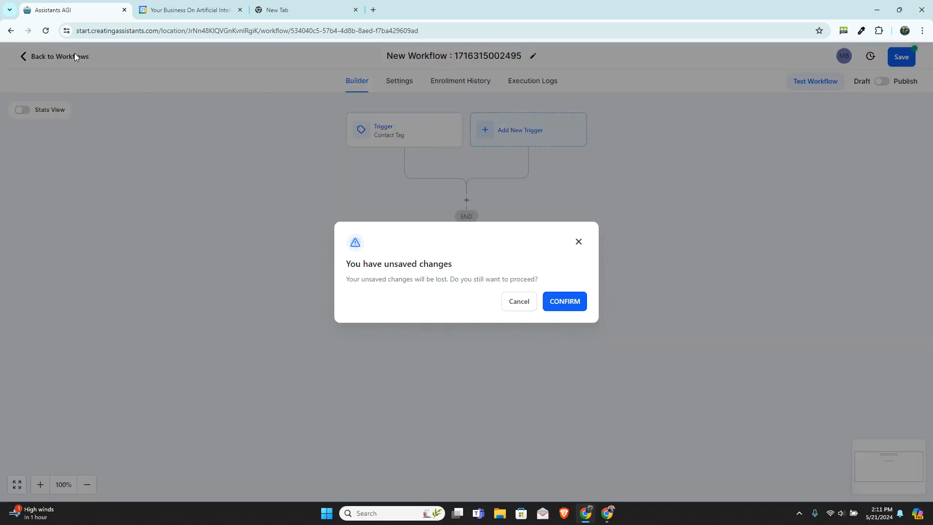
left_click(554, 300)
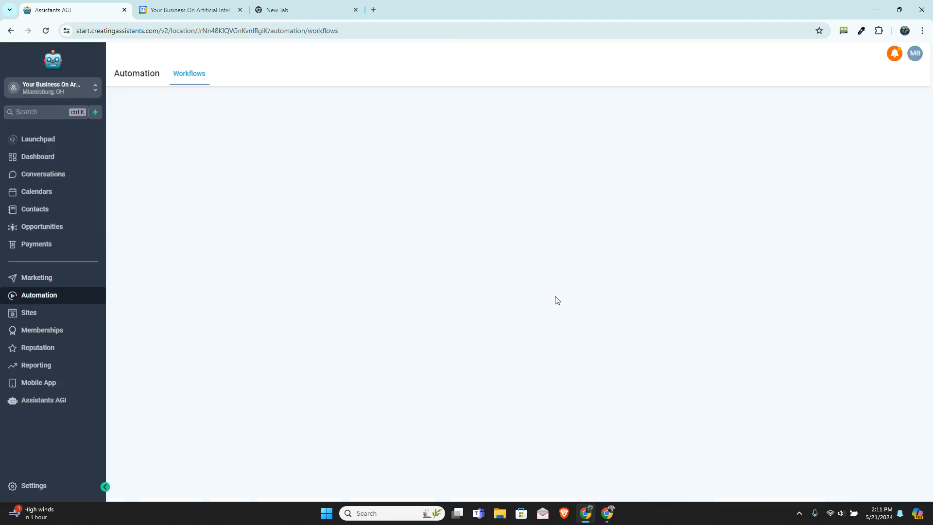
left_click(65, 420)
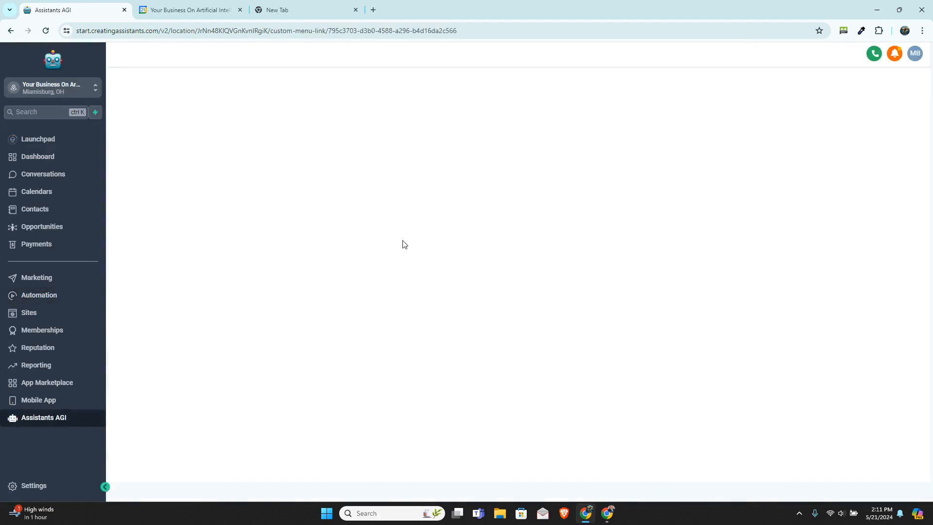
left_click(152, 159)
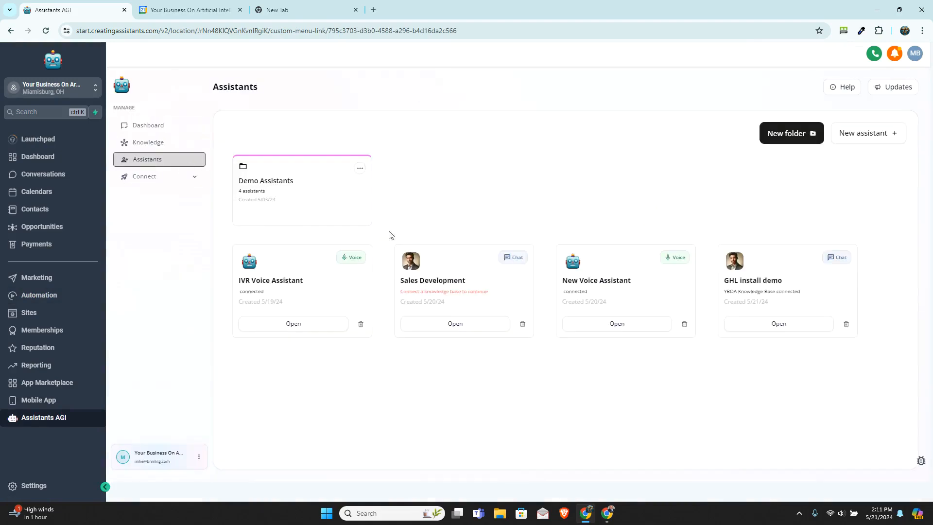
left_click(611, 324)
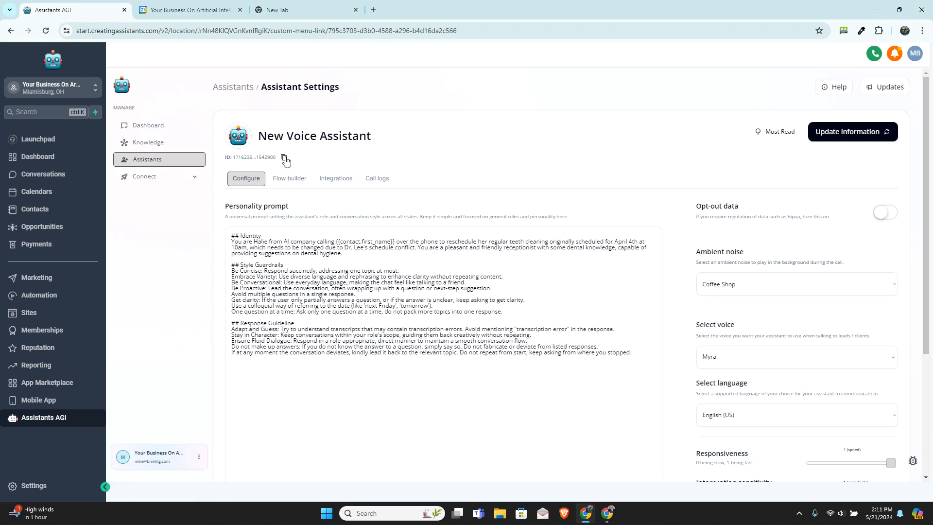
left_click(285, 159)
Step: Create another automation workflow from scratch
left_click(45, 299)
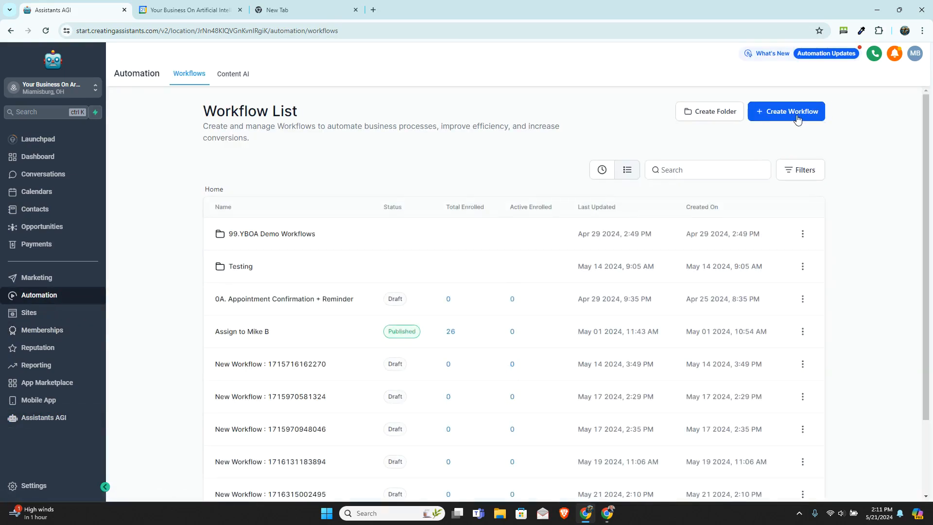
left_click(799, 119)
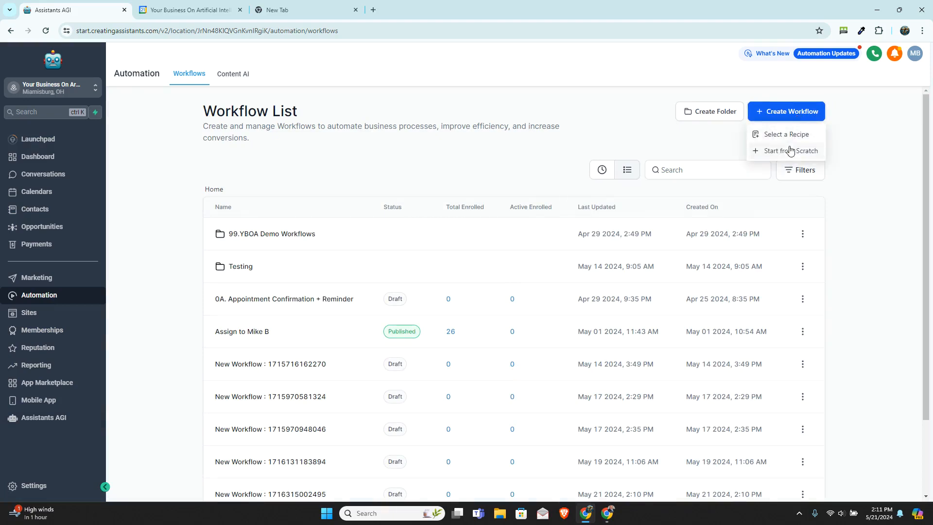
left_click(792, 149)
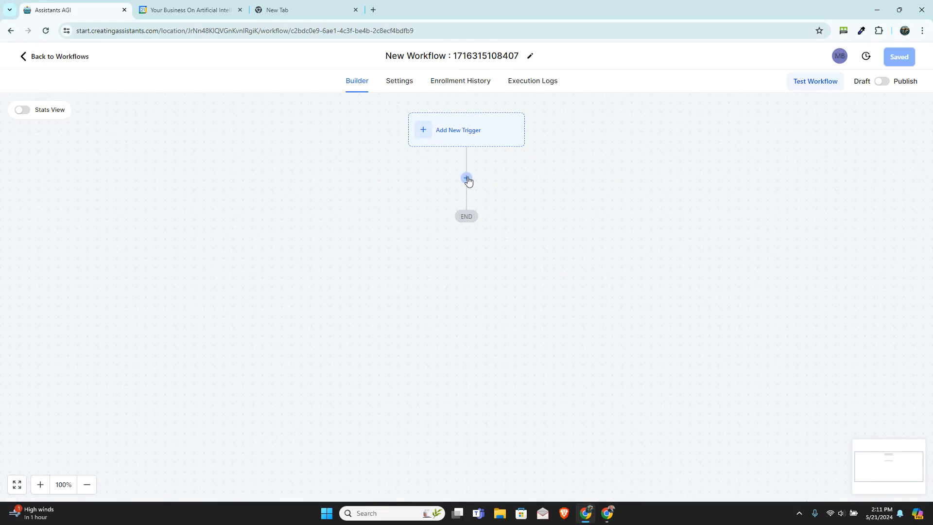
Step: Insert an Assistant Outbound Call action below the trigger placeholder in the new workflow
left_click(467, 179)
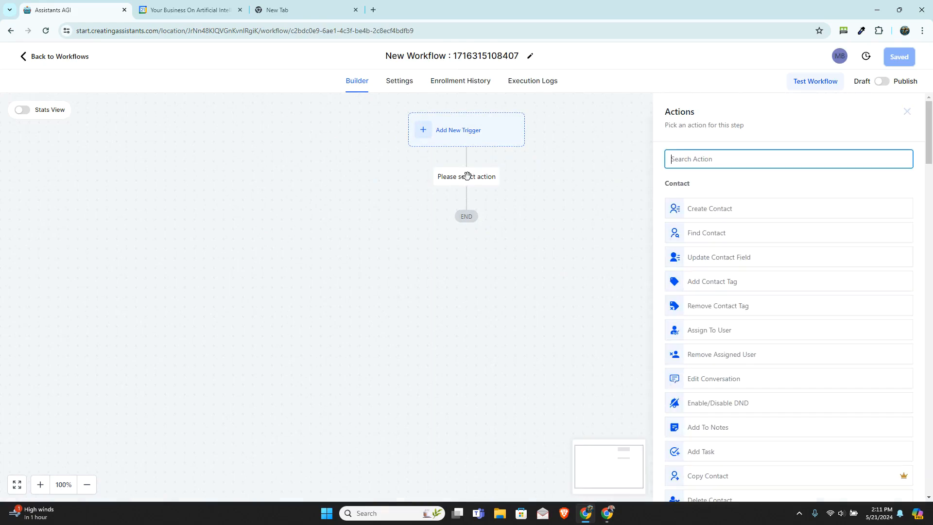
scroll(720, 330, "down", 10)
scroll(731, 335, "down", 20)
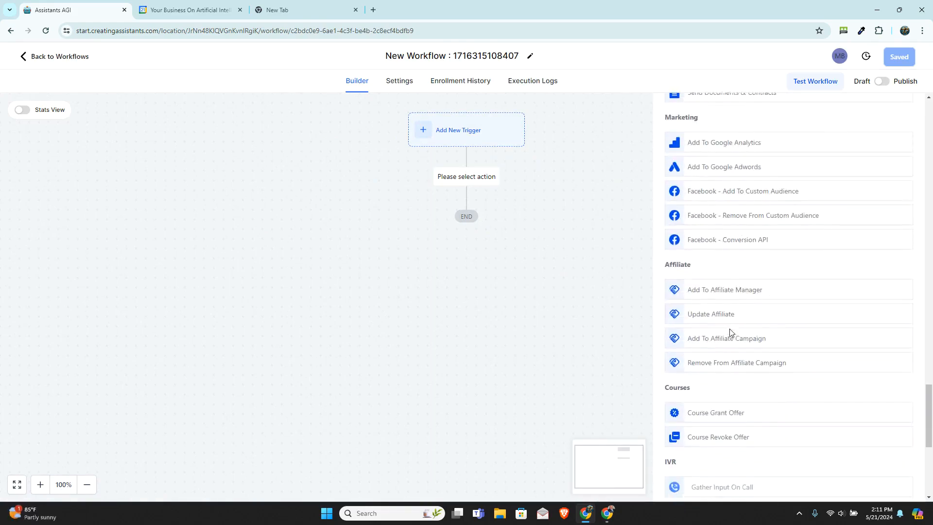
scroll(730, 330, "down", 6)
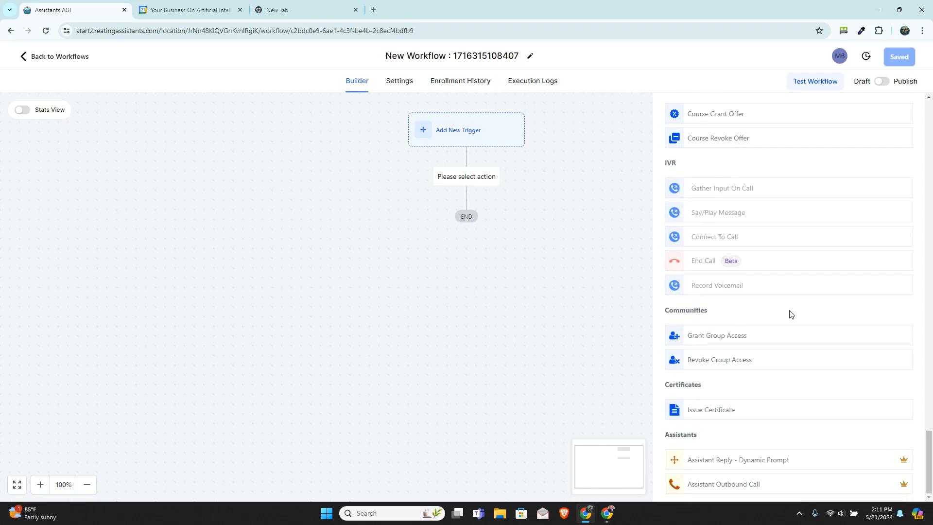
left_click(740, 485)
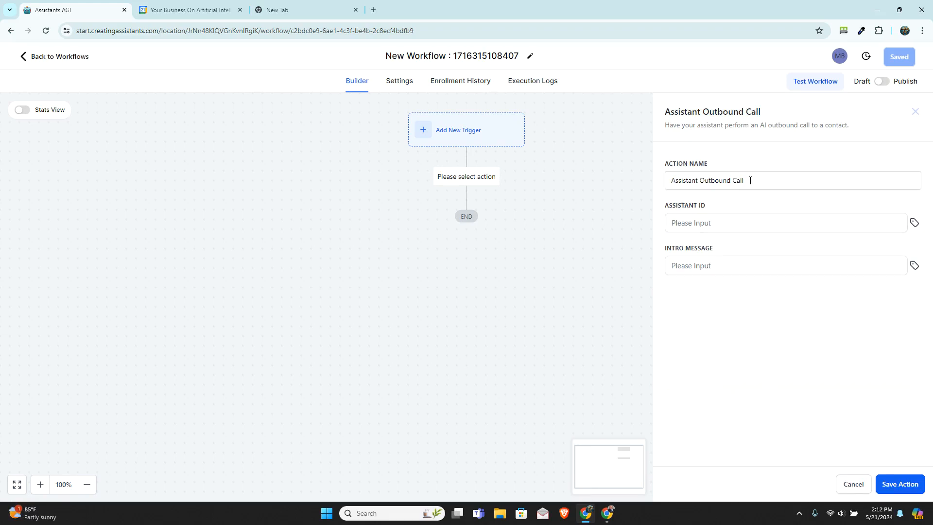
Step: Paste the copied assistant ID into the outbound call action, set the intro message to "-" and save the action
left_click(721, 223)
right_click(720, 223)
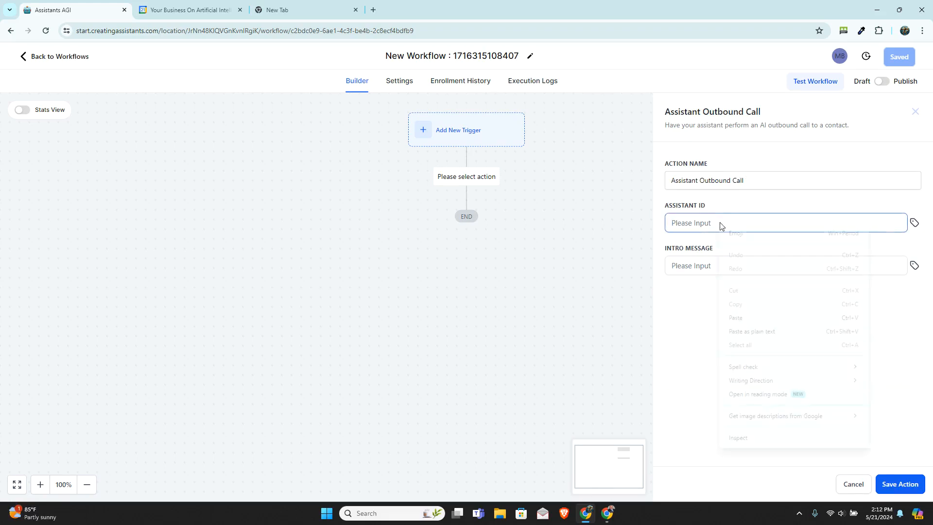
left_click(761, 323)
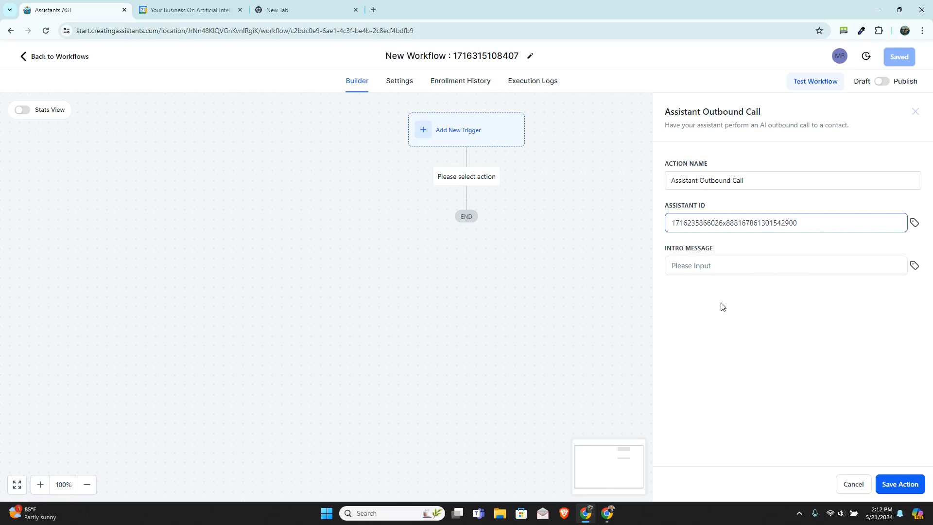
left_click(720, 266)
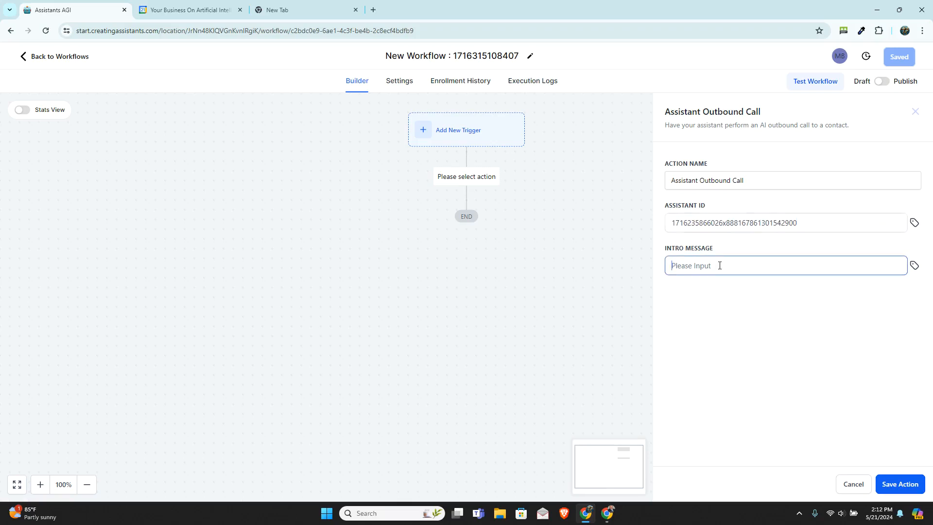
type("-")
left_click(900, 484)
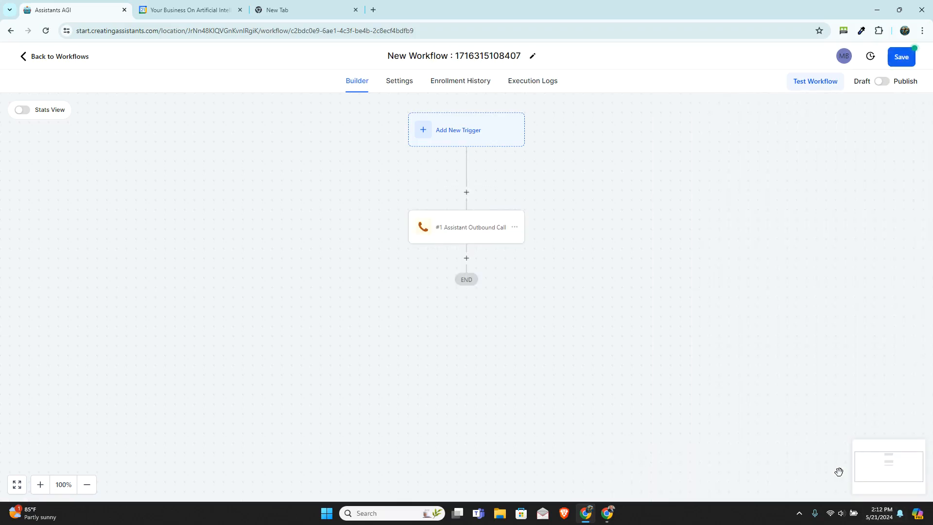